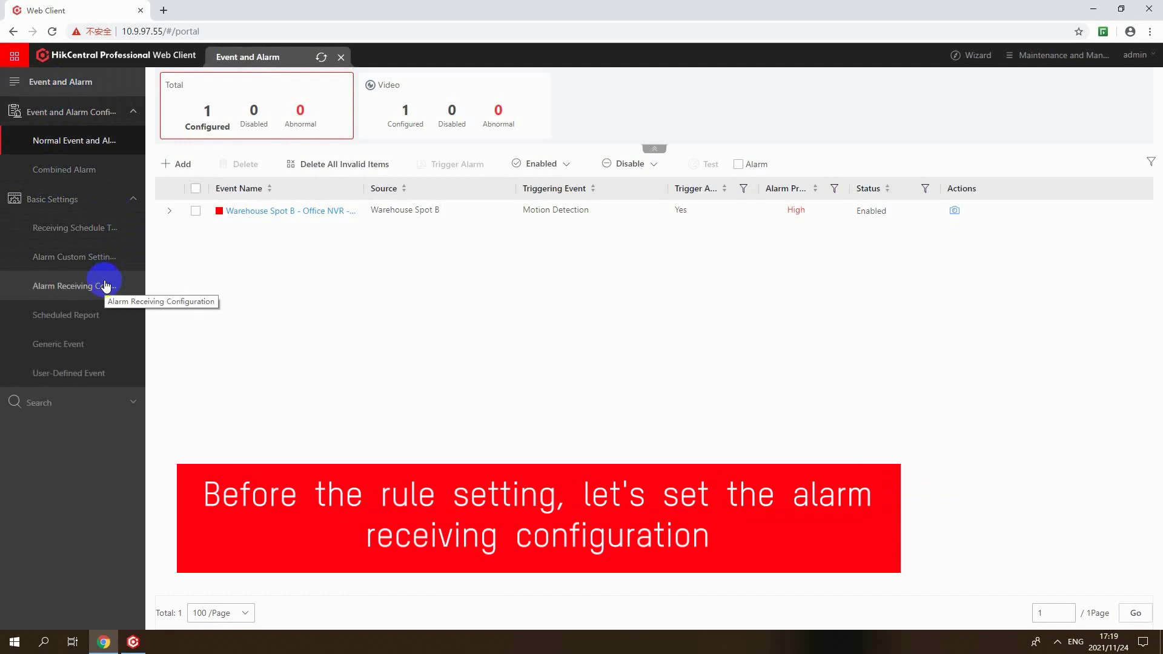
In the alarm receiving configuration, create an alarm recipient group named Operators.
{"action": "left_click_drag", "start_coordinate": [279, 85], "coordinate": [374, 135]}
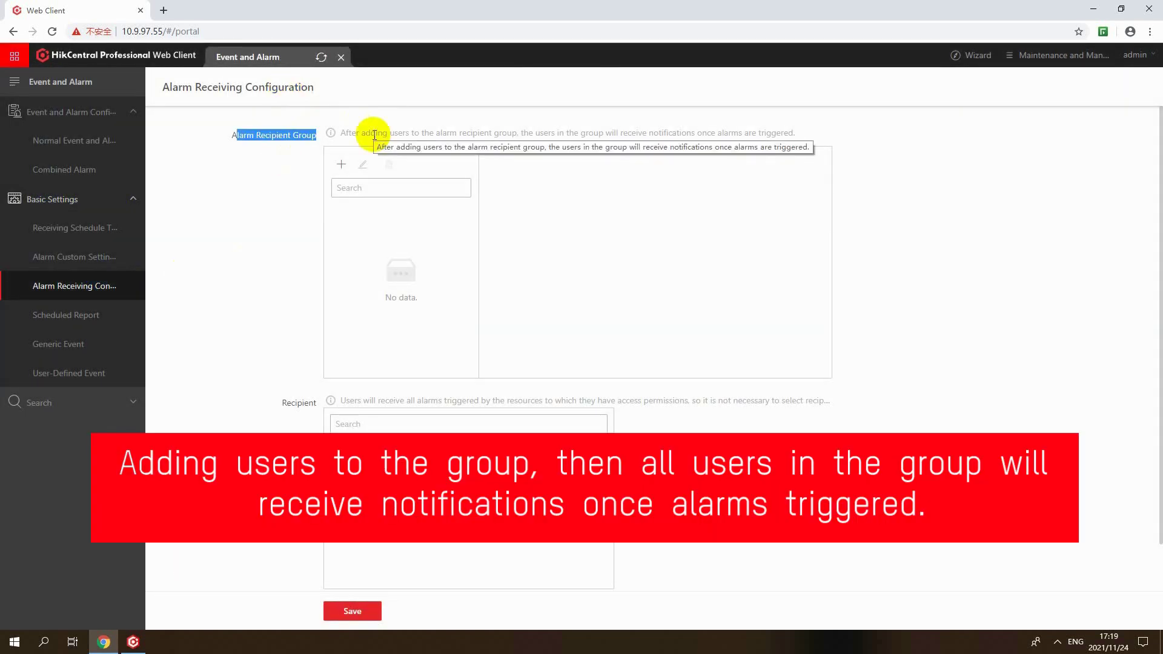
{"action": "left_click", "coordinate": [341, 164]}
{"action": "left_click", "coordinate": [349, 215]}
{"action": "type", "text": "Operators"}
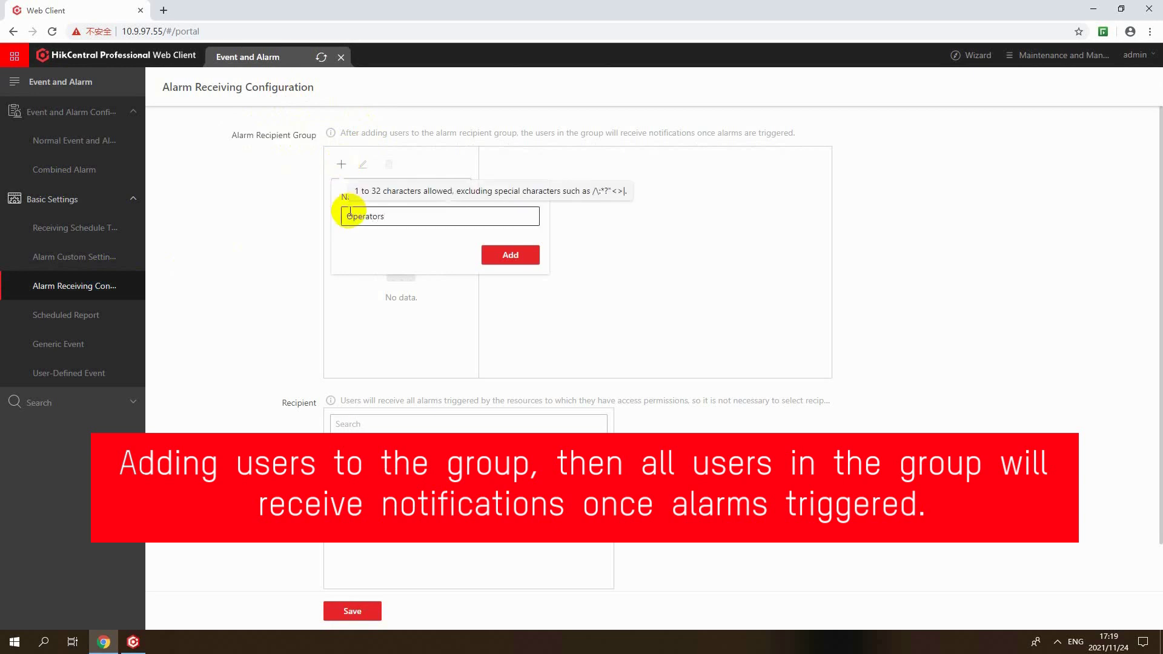
{"action": "left_click", "coordinate": [493, 252]}
Add two users to the Operators group, and save the configuration with admin and Morningshift as alarm recipients.
{"action": "left_click", "coordinate": [503, 189]}
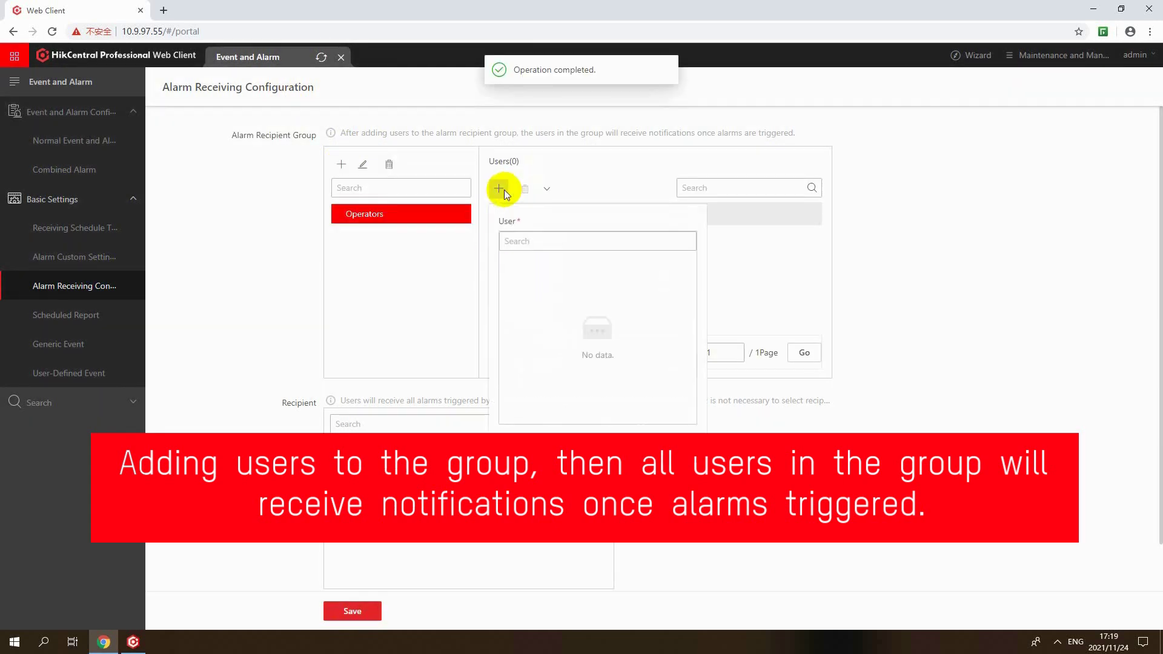
{"action": "left_click", "coordinate": [531, 306]}
{"action": "left_click", "coordinate": [536, 349]}
{"action": "left_click", "coordinate": [660, 449]}
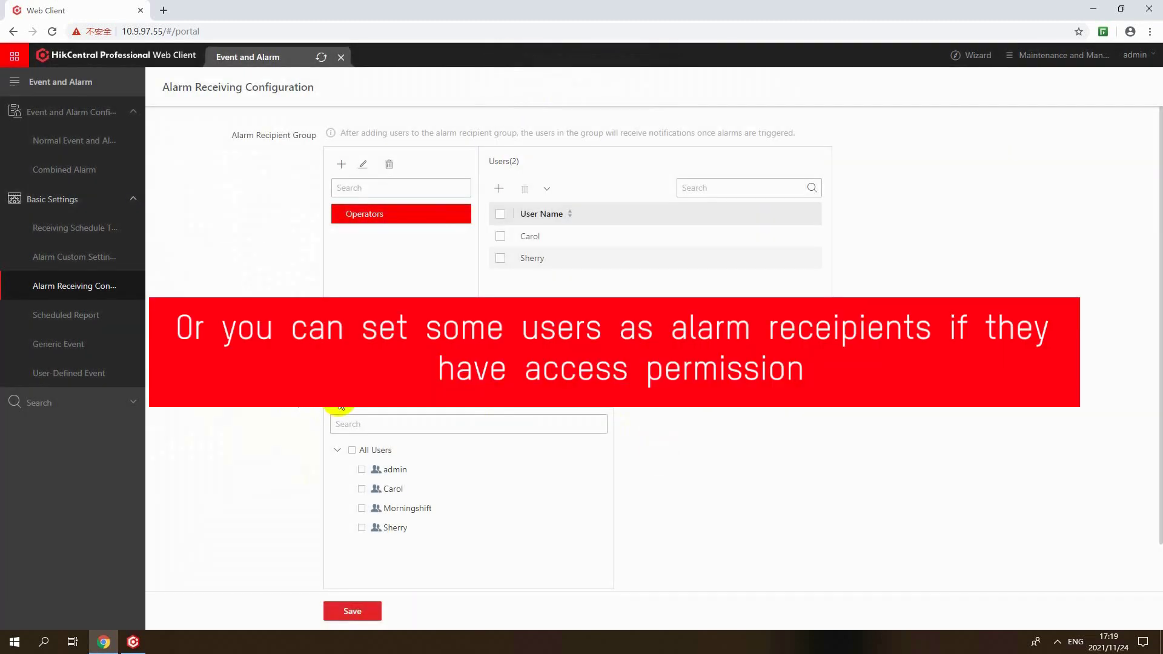
{"action": "left_click", "coordinate": [361, 509]}
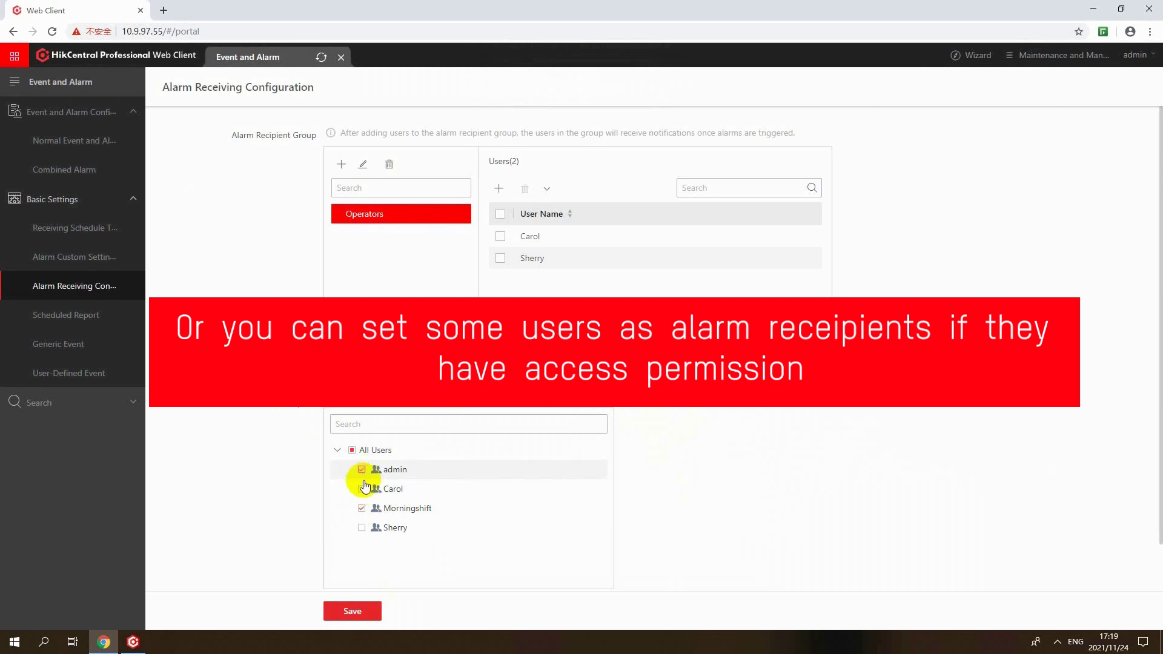
{"action": "left_click", "coordinate": [359, 611]}
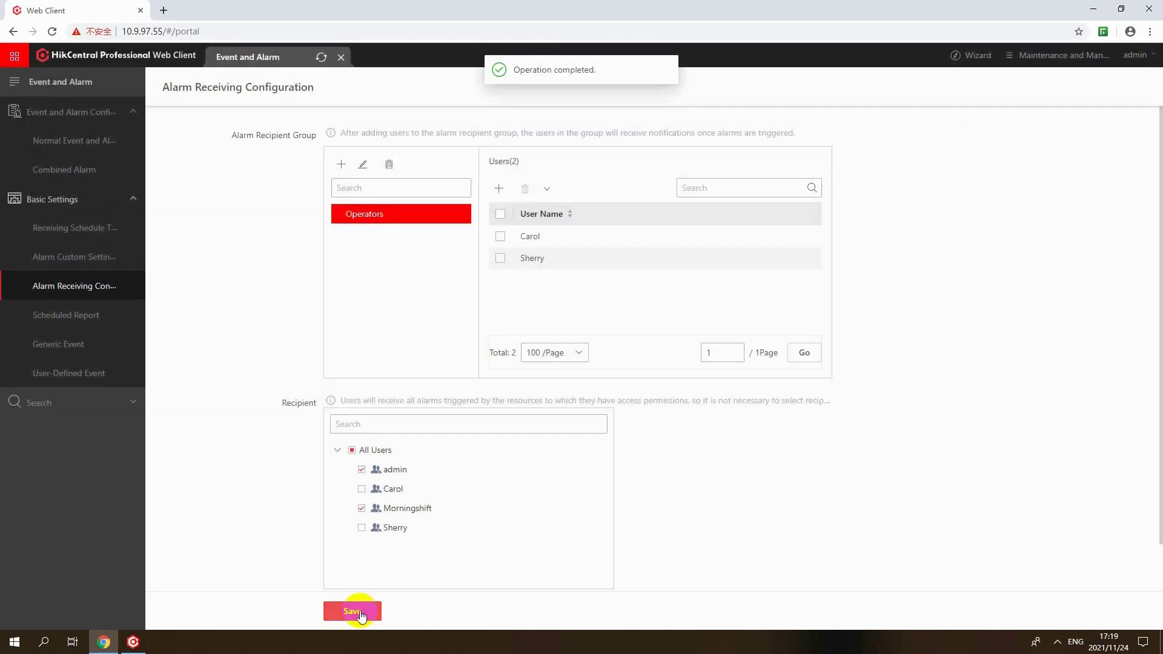
Start adding a normal event and alarm rule, using the Camera category under Video for its trigger.
{"action": "left_click", "coordinate": [104, 145]}
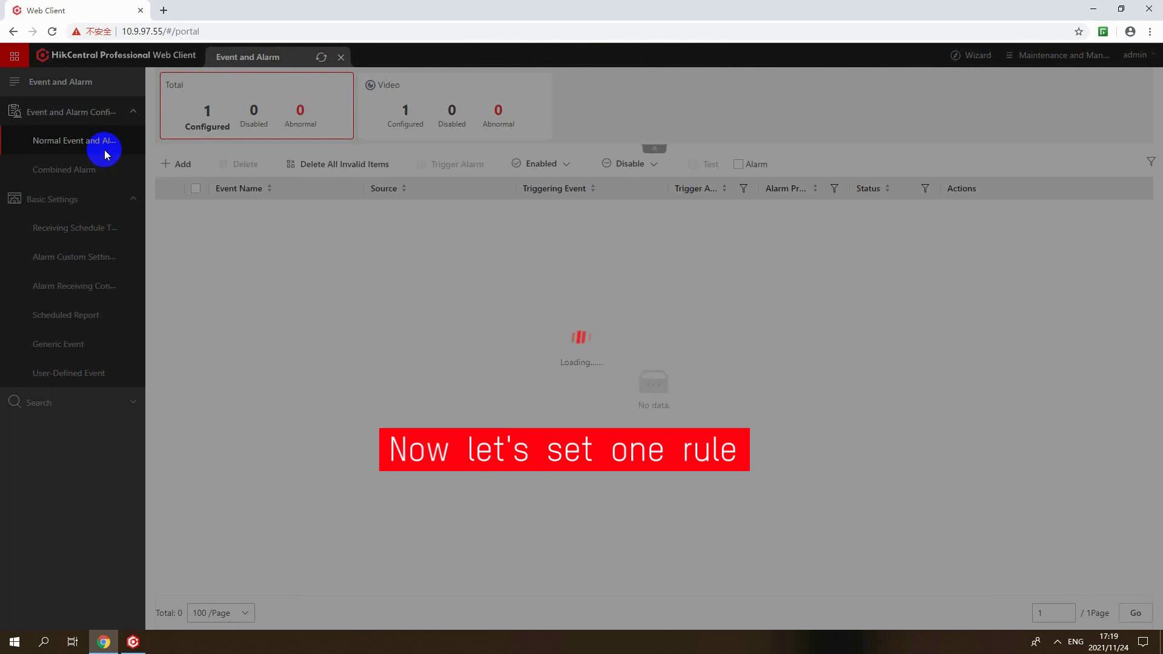
{"action": "left_click", "coordinate": [181, 162]}
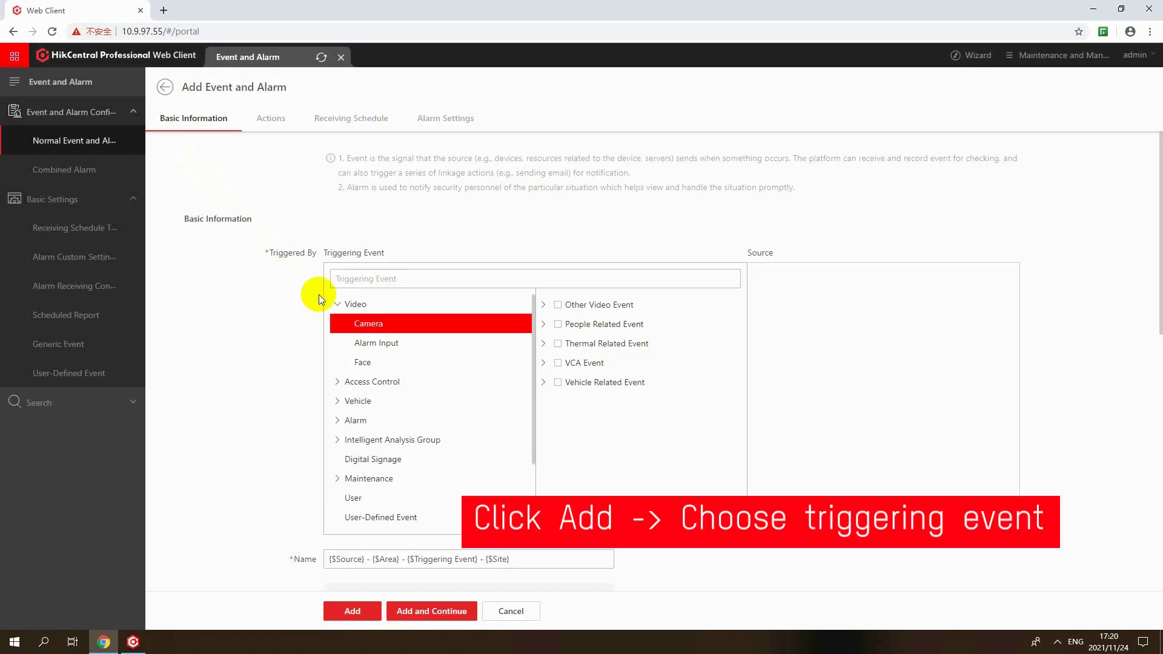
{"action": "left_click", "coordinate": [337, 306]}
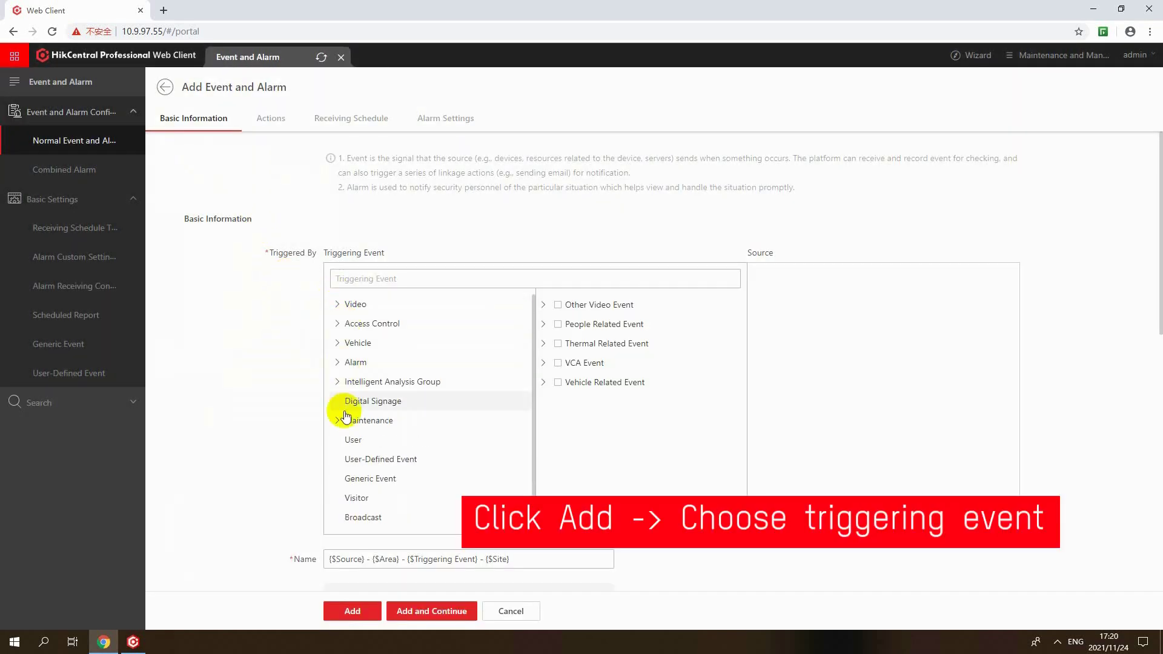
{"action": "left_click", "coordinate": [339, 306]}
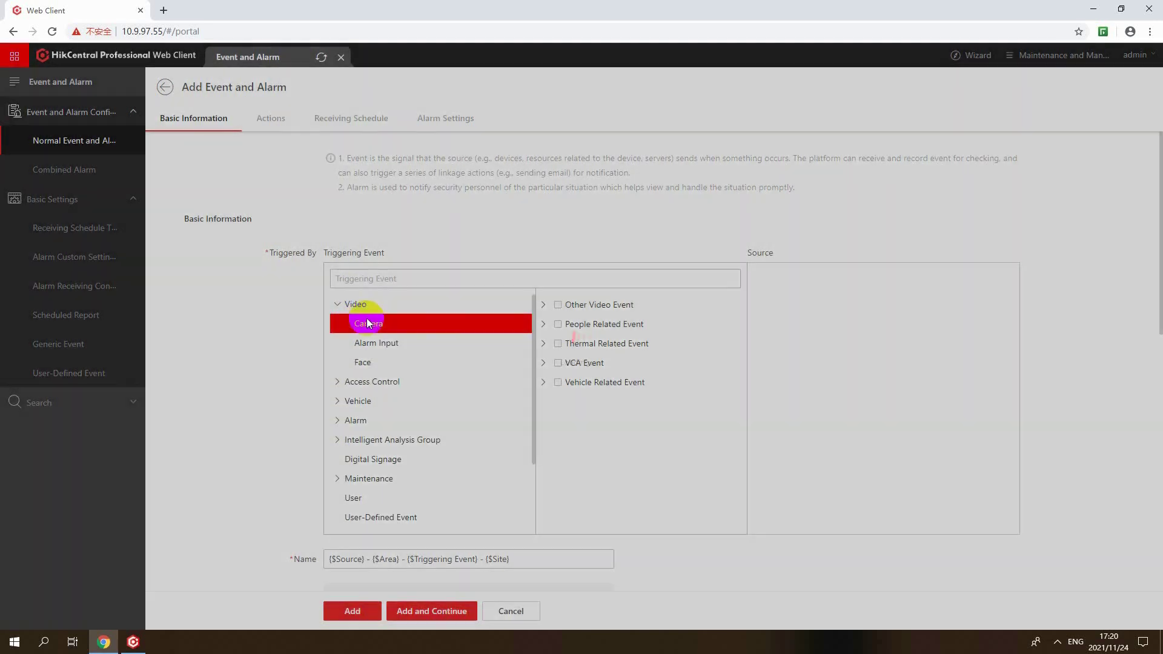
Set Motion Detection as the triggering event, with Warehouse Spot A and the iDS-2CD7A46G0-IZHSY camera of Warehouse NVR as sources.
{"action": "left_click", "coordinate": [404, 282]}
{"action": "type", "text": "motion"}
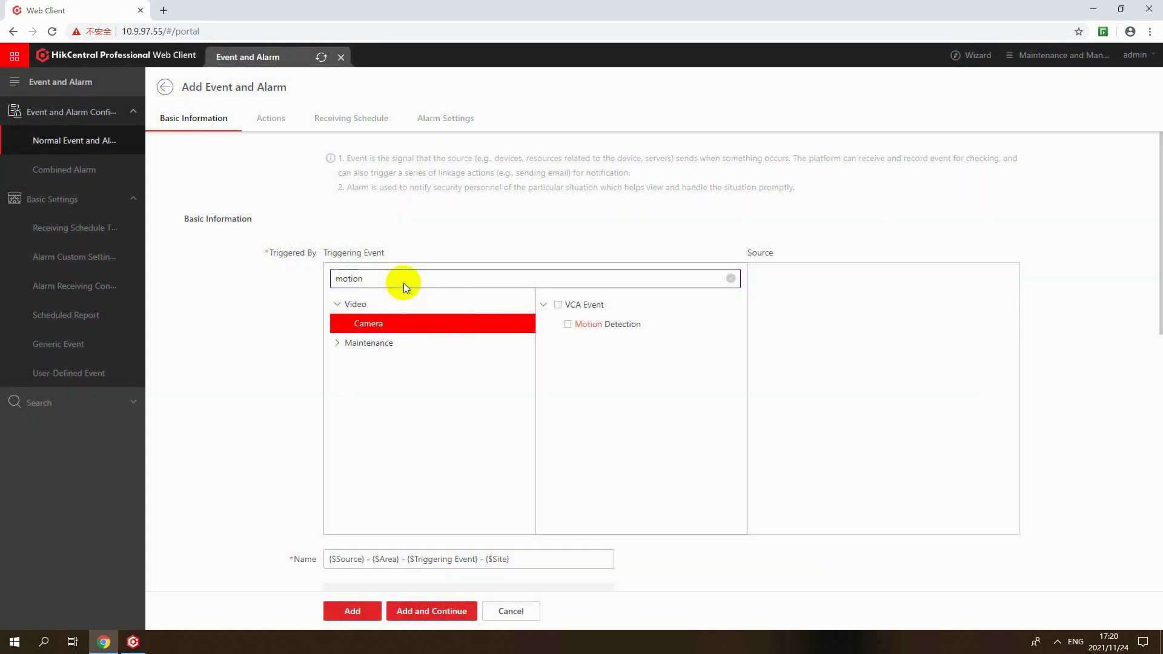
{"action": "left_click", "coordinate": [567, 326]}
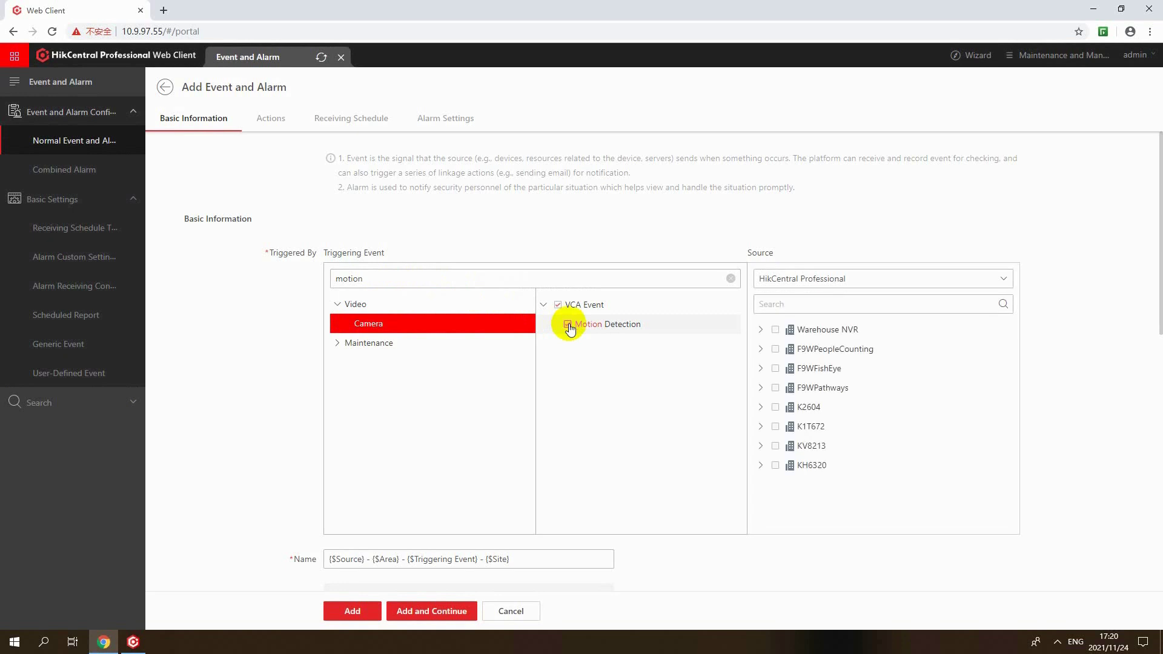
{"action": "left_click", "coordinate": [759, 331]}
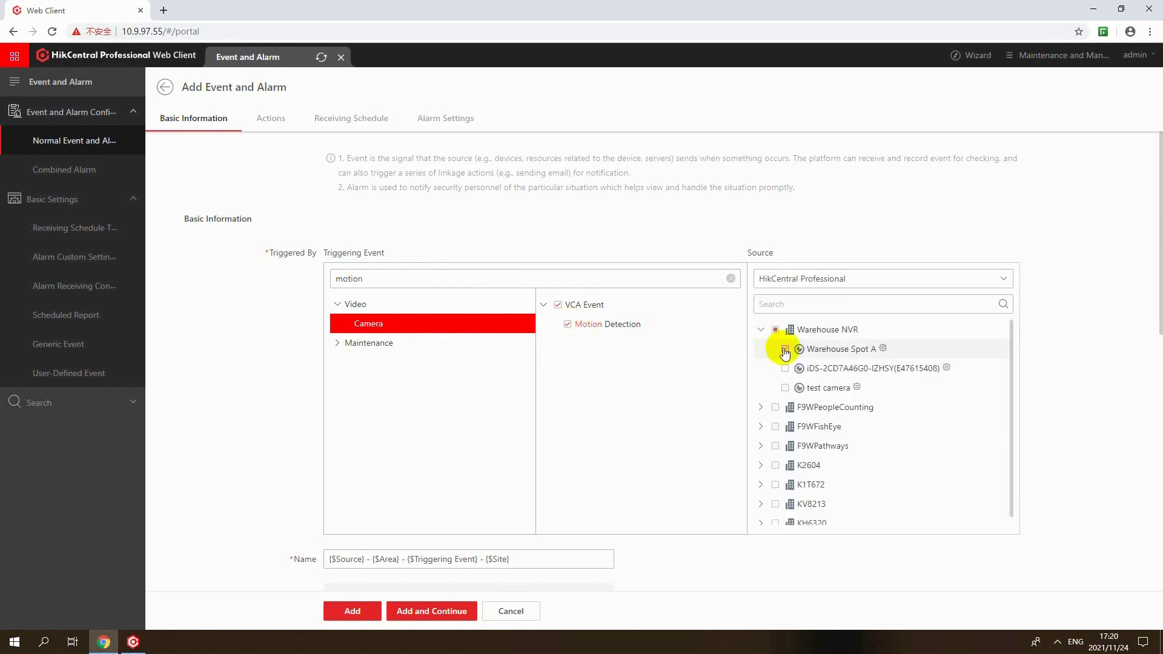
{"action": "left_click", "coordinate": [786, 369]}
Add a Trigger Recording linkage action to the rule.
{"action": "scroll", "coordinate": [519, 319], "scroll_direction": "down", "scroll_amount": 4}
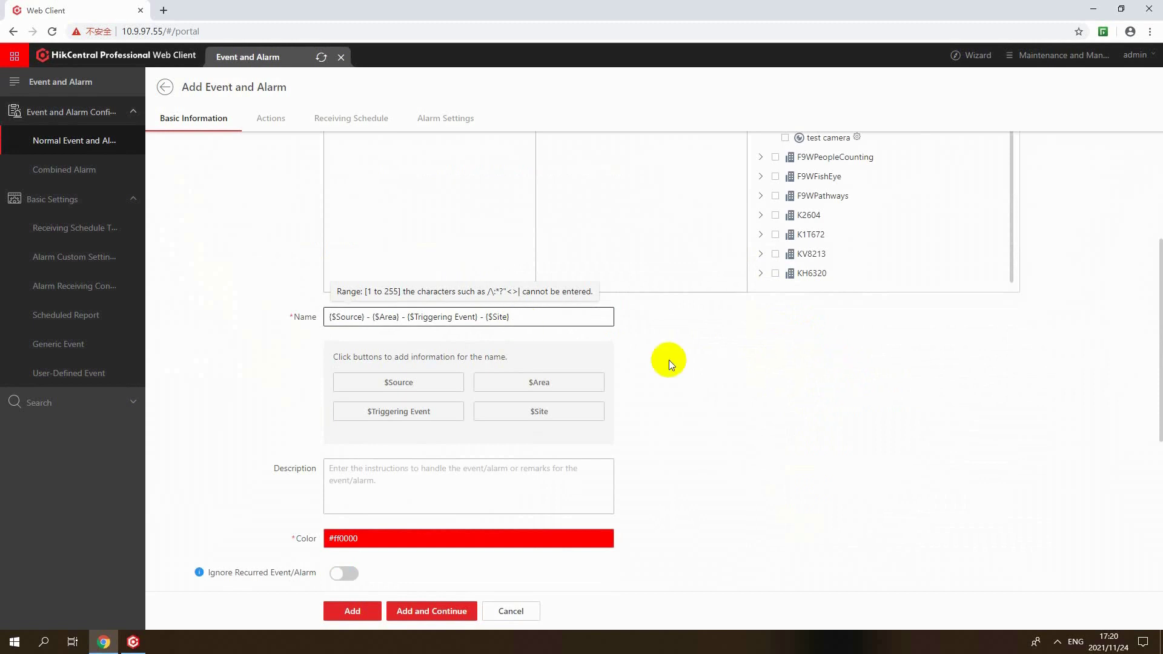
{"action": "scroll", "coordinate": [667, 362], "scroll_direction": "down", "scroll_amount": 4}
{"action": "left_click", "coordinate": [674, 405]}
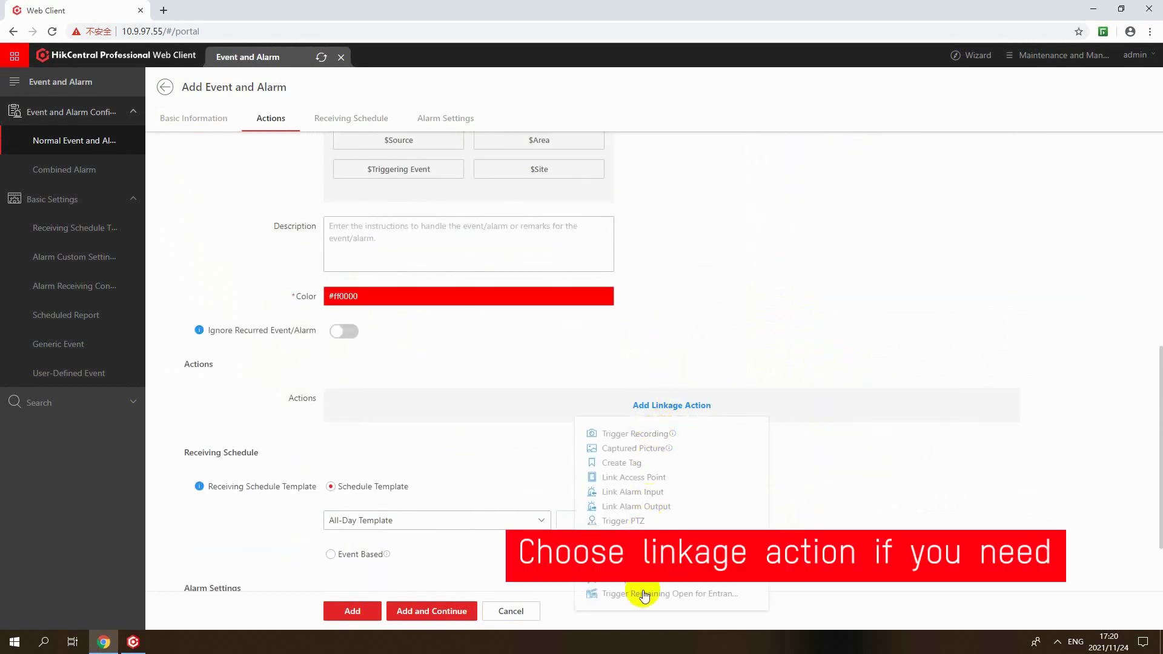
{"action": "left_click", "coordinate": [651, 436]}
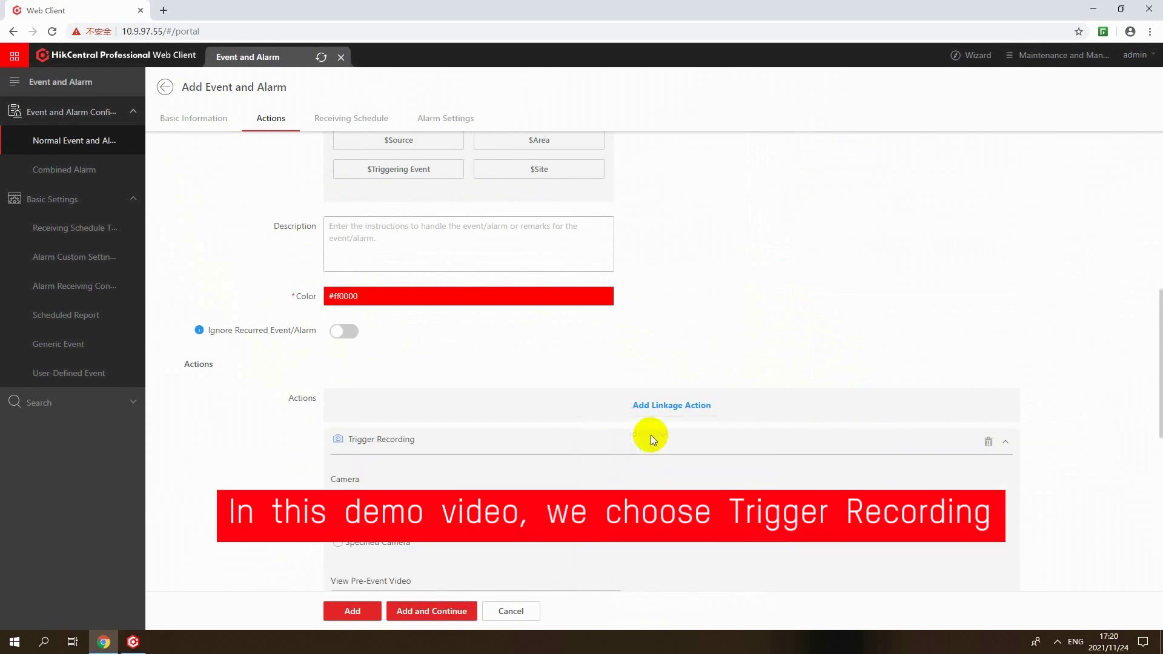
Enable Trigger Alarm for the rule and set the alarm priority to High.
{"action": "scroll", "coordinate": [550, 466], "scroll_direction": "down", "scroll_amount": 3}
{"action": "scroll", "coordinate": [550, 466], "scroll_direction": "down", "scroll_amount": 5}
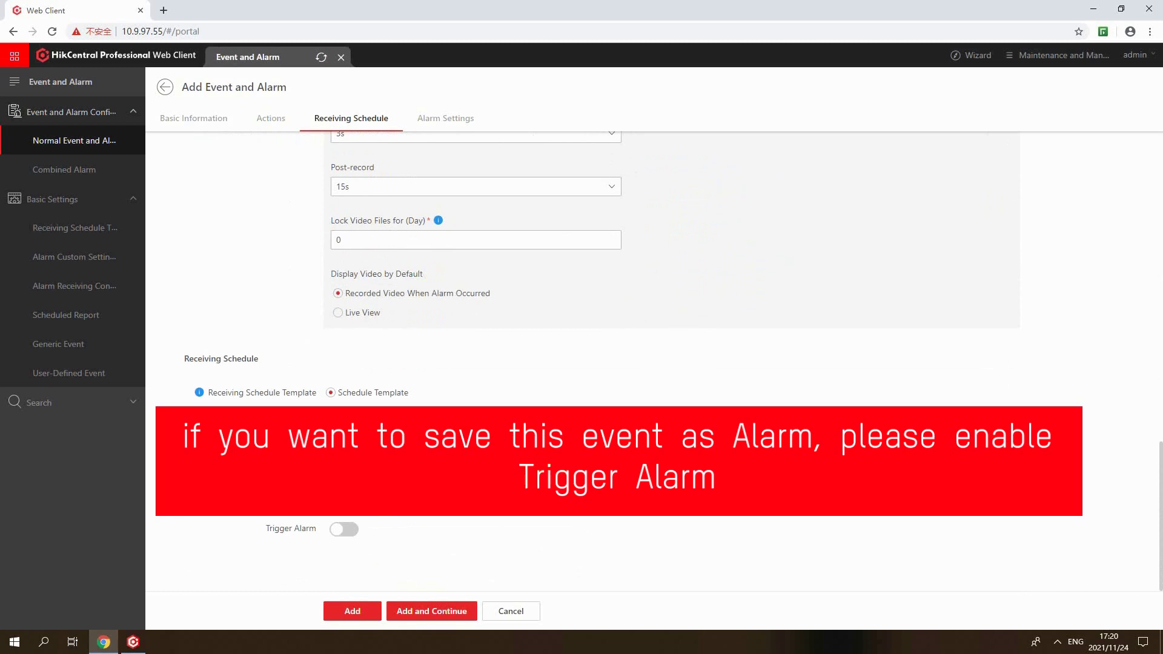
{"action": "left_click", "coordinate": [348, 531]}
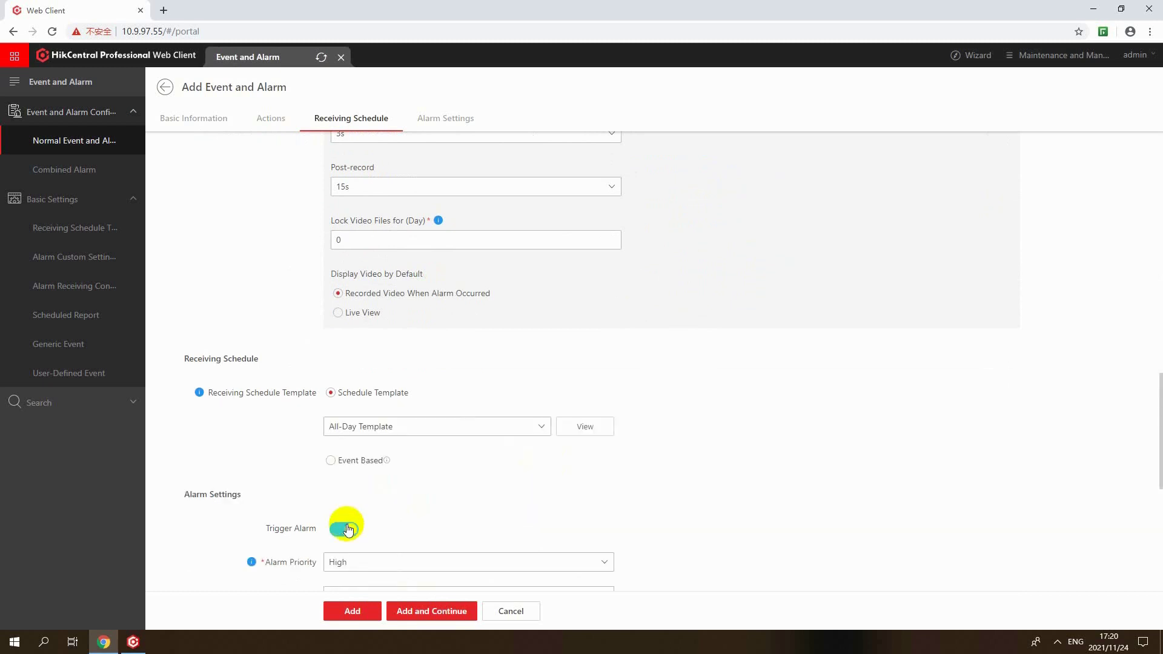
{"action": "scroll", "coordinate": [345, 521], "scroll_direction": "down", "scroll_amount": 2}
{"action": "left_click", "coordinate": [391, 444]}
{"action": "left_click", "coordinate": [391, 461]}
Select the Operators group as an alarm recipient and enable the pop-up window.
{"action": "scroll", "coordinate": [395, 451], "scroll_direction": "down", "scroll_amount": 1}
{"action": "scroll", "coordinate": [398, 455], "scroll_direction": "down", "scroll_amount": 1}
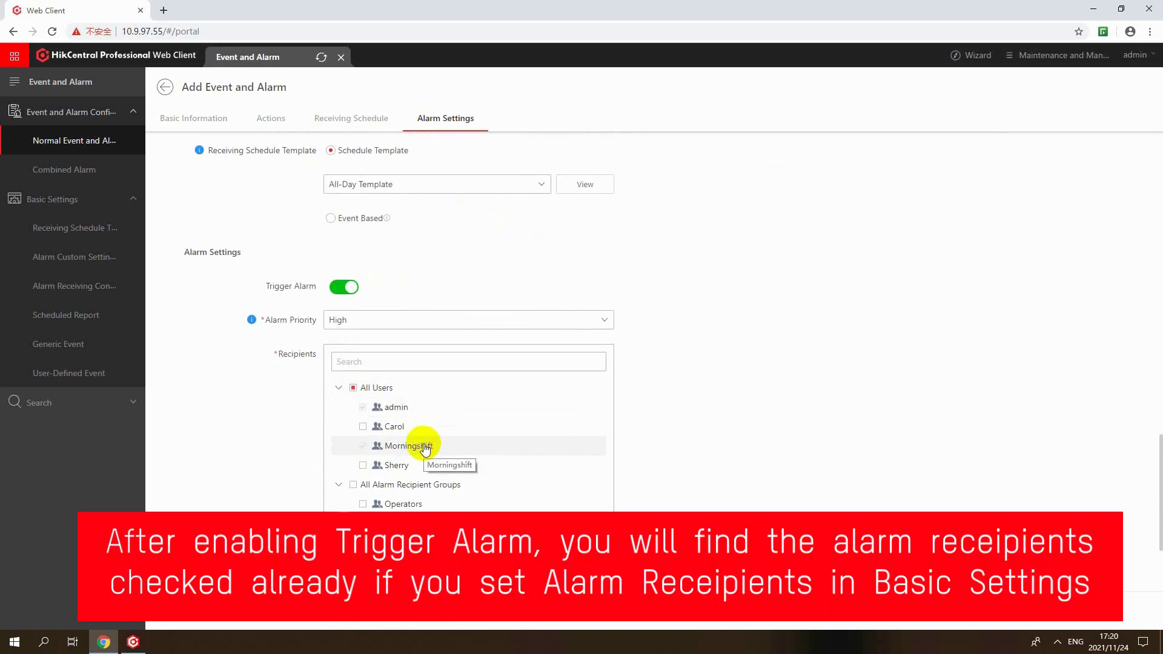
{"action": "scroll", "coordinate": [459, 428], "scroll_direction": "down", "scroll_amount": 1}
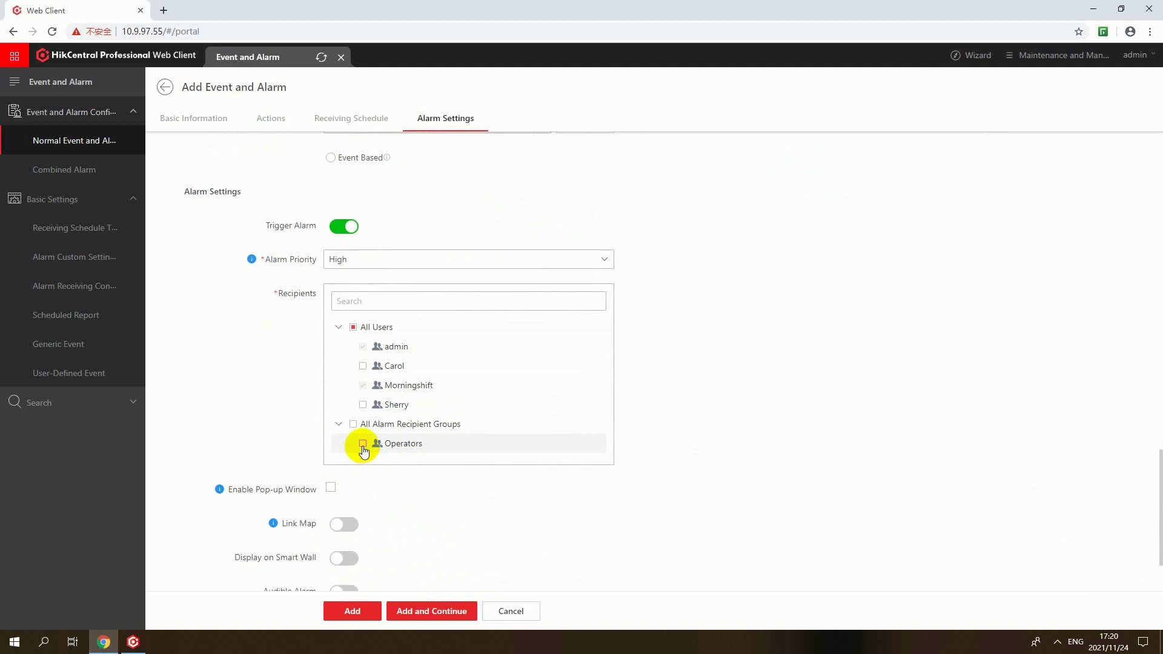
{"action": "scroll", "coordinate": [405, 480], "scroll_direction": "down", "scroll_amount": 2}
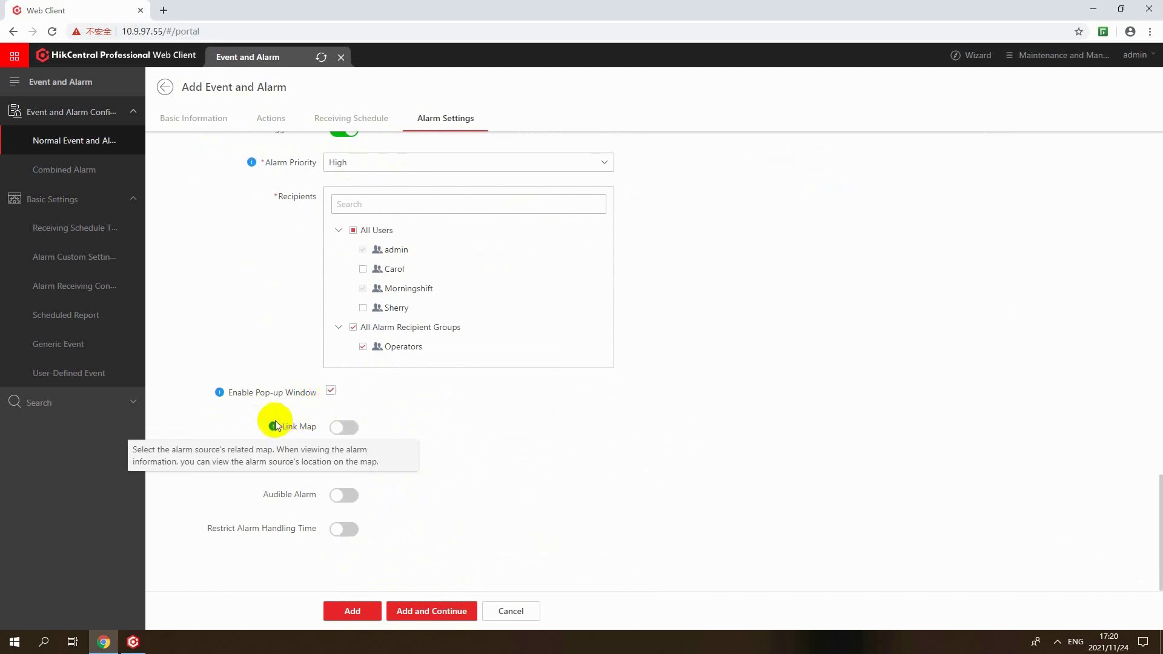
Leave Link Map off, enable the audible alarm with the audio text "ALAR", and add the rule.
{"action": "left_click", "coordinate": [346, 427]}
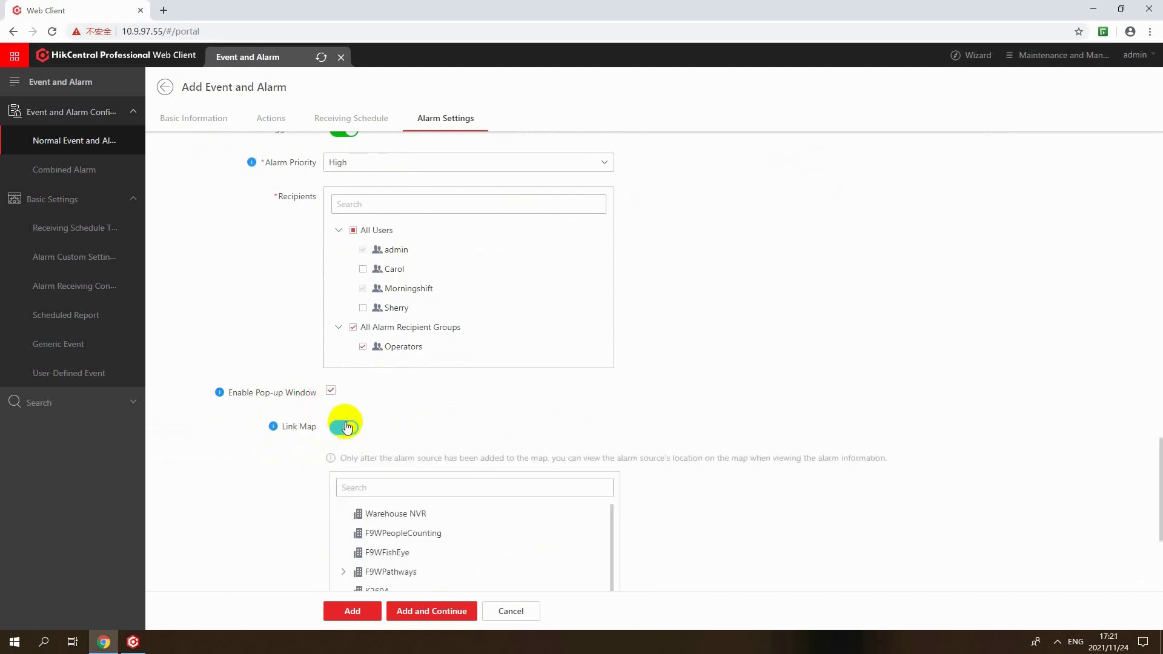
{"action": "left_click", "coordinate": [347, 427]}
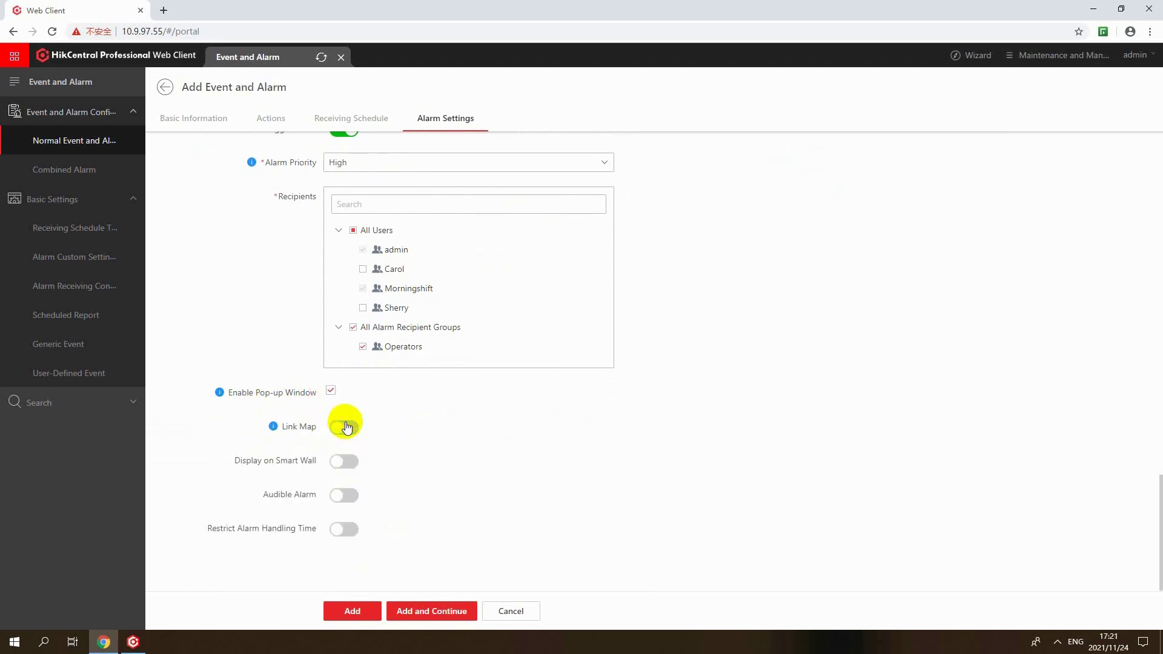
{"action": "left_click", "coordinate": [344, 495]}
{"action": "left_click", "coordinate": [348, 535]}
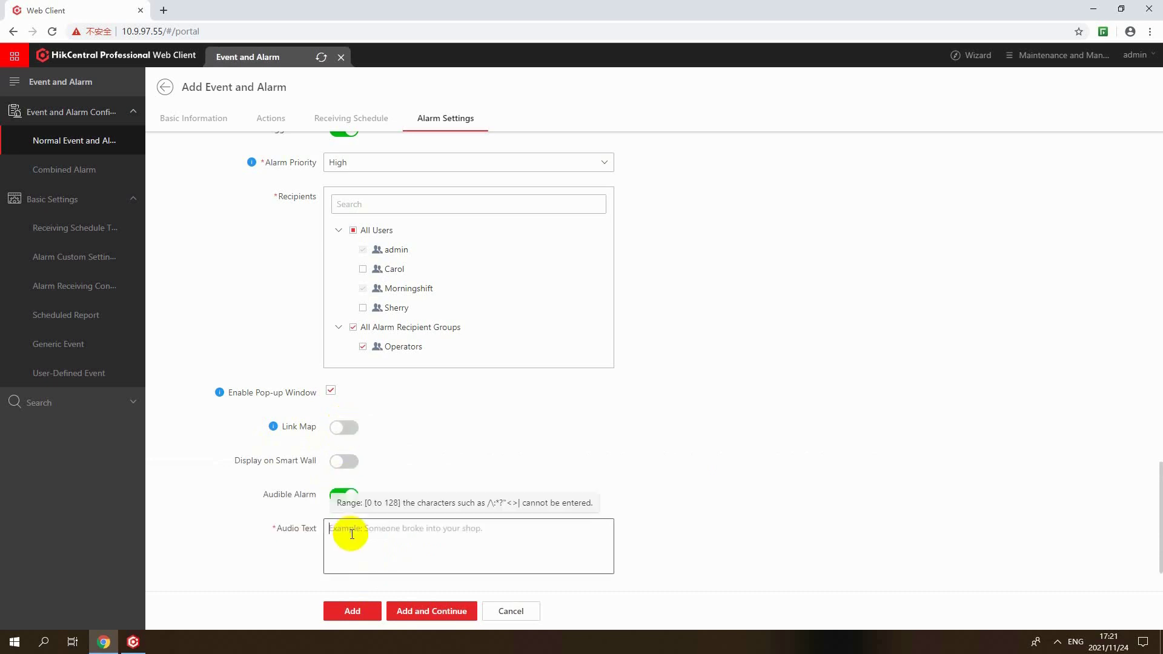
{"action": "type", "text": "ALAR"}
{"action": "scroll", "coordinate": [352, 534], "scroll_direction": "down", "scroll_amount": 1}
{"action": "left_click", "coordinate": [362, 613]}
{"action": "left_click", "coordinate": [727, 358]}
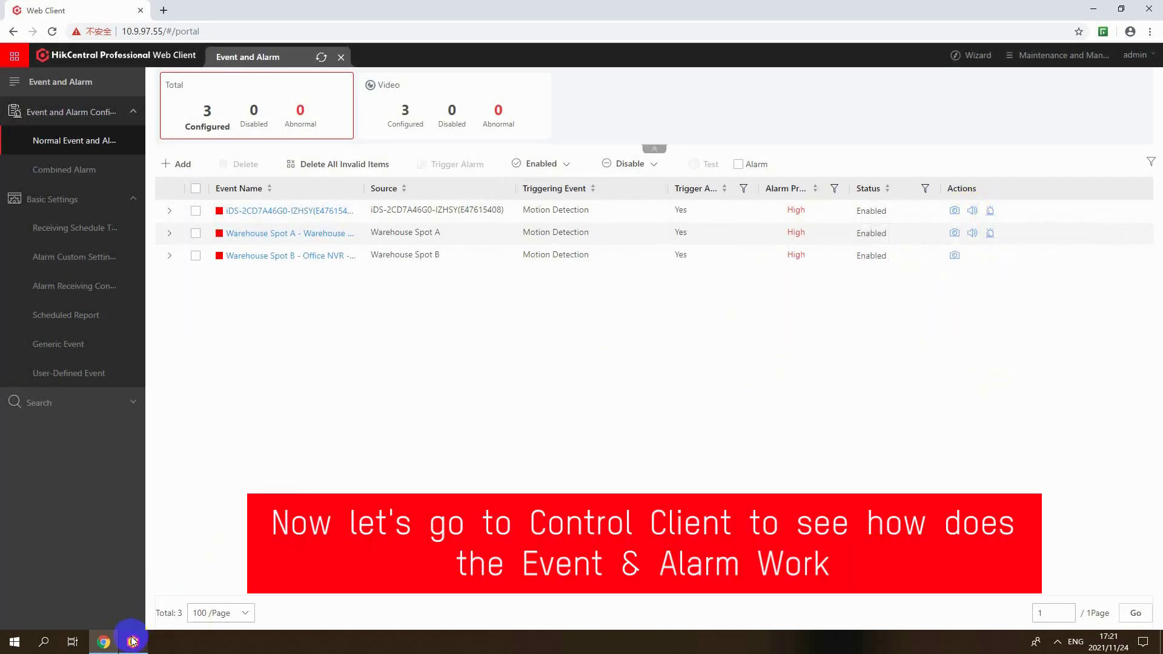
Switch to the HikCentral Control Client and open the details of the latest Warehouse Spot A motion detection alarm in Alarm Center.
{"action": "left_click", "coordinate": [134, 634]}
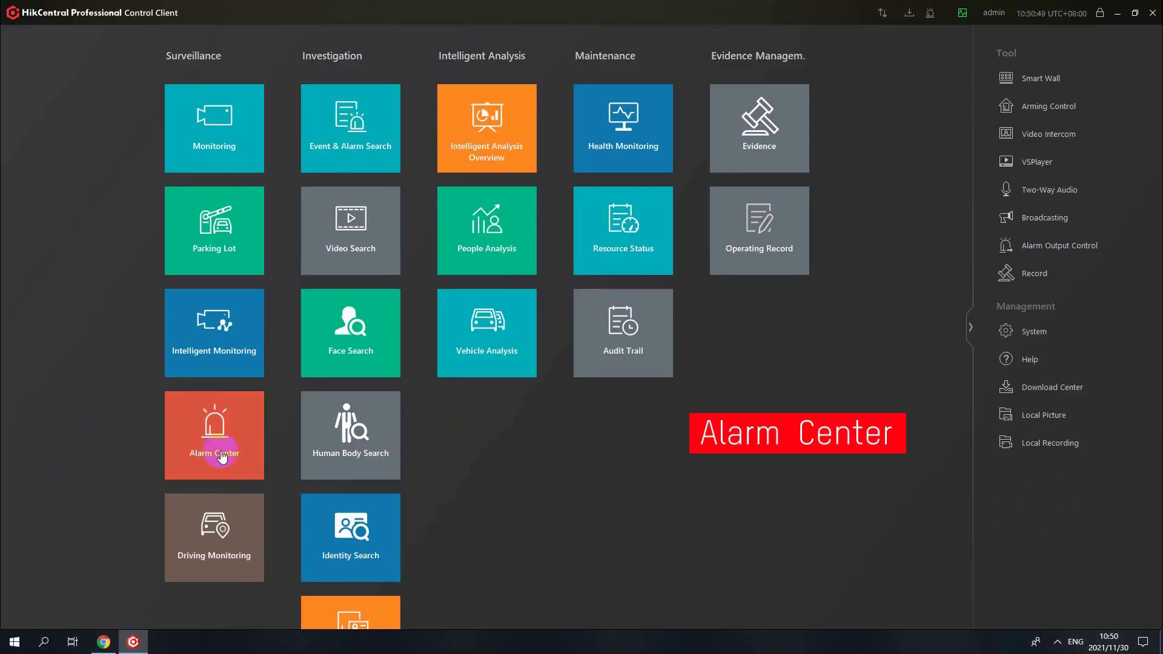
{"action": "left_click", "coordinate": [220, 453]}
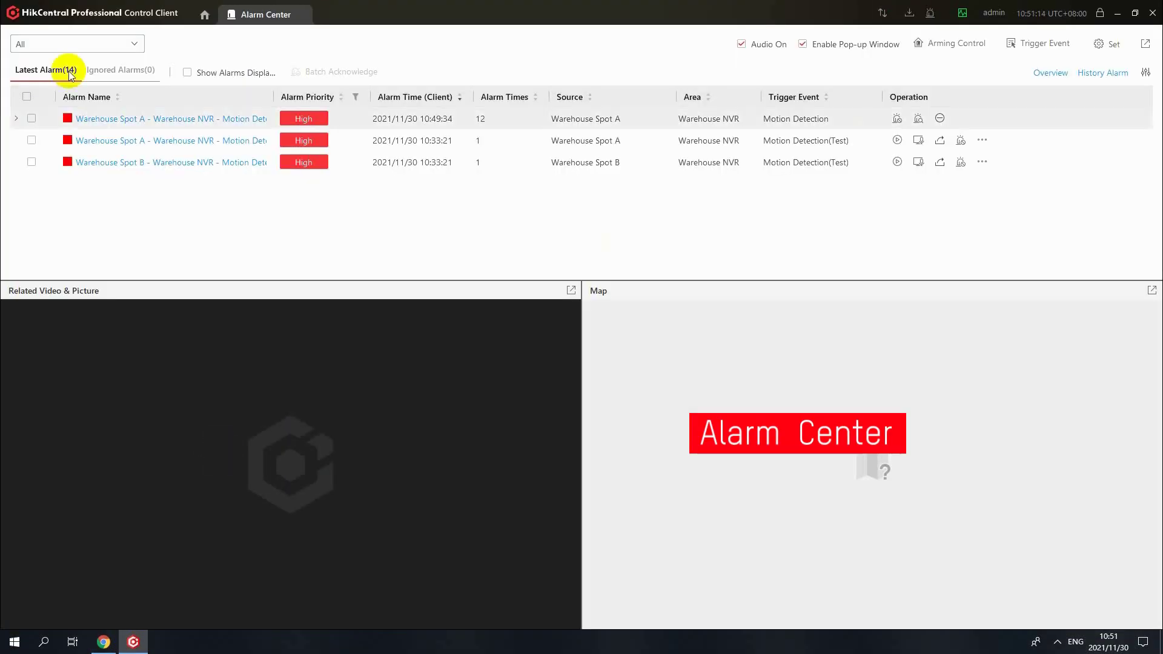
{"action": "left_click", "coordinate": [16, 118]}
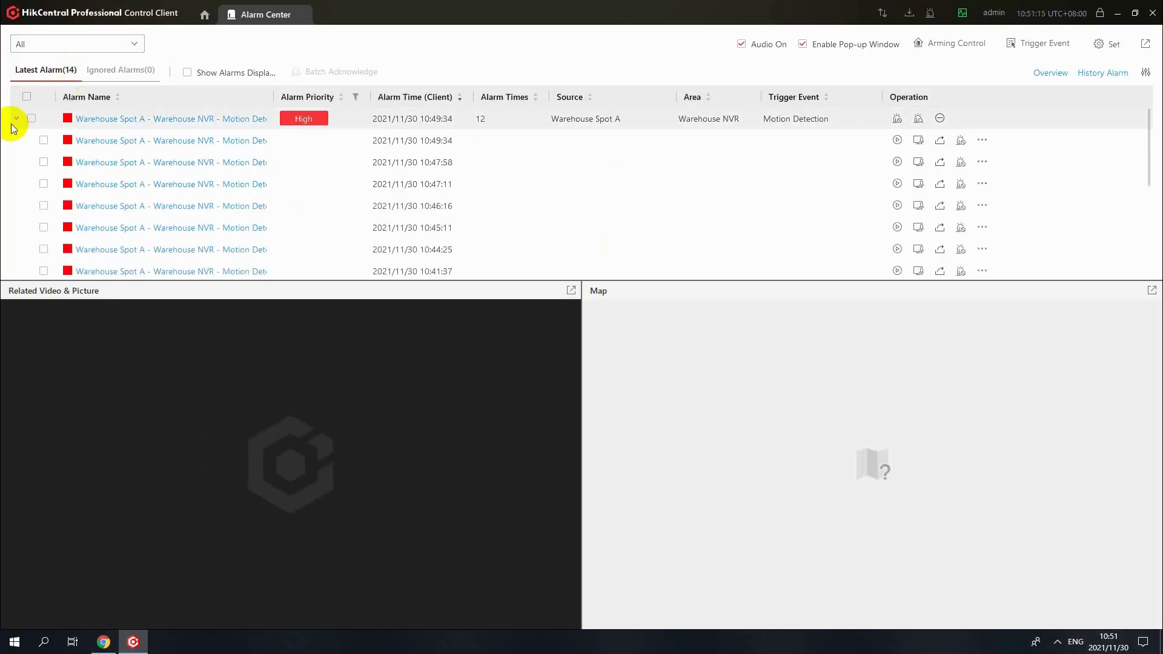
{"action": "left_click", "coordinate": [124, 141]}
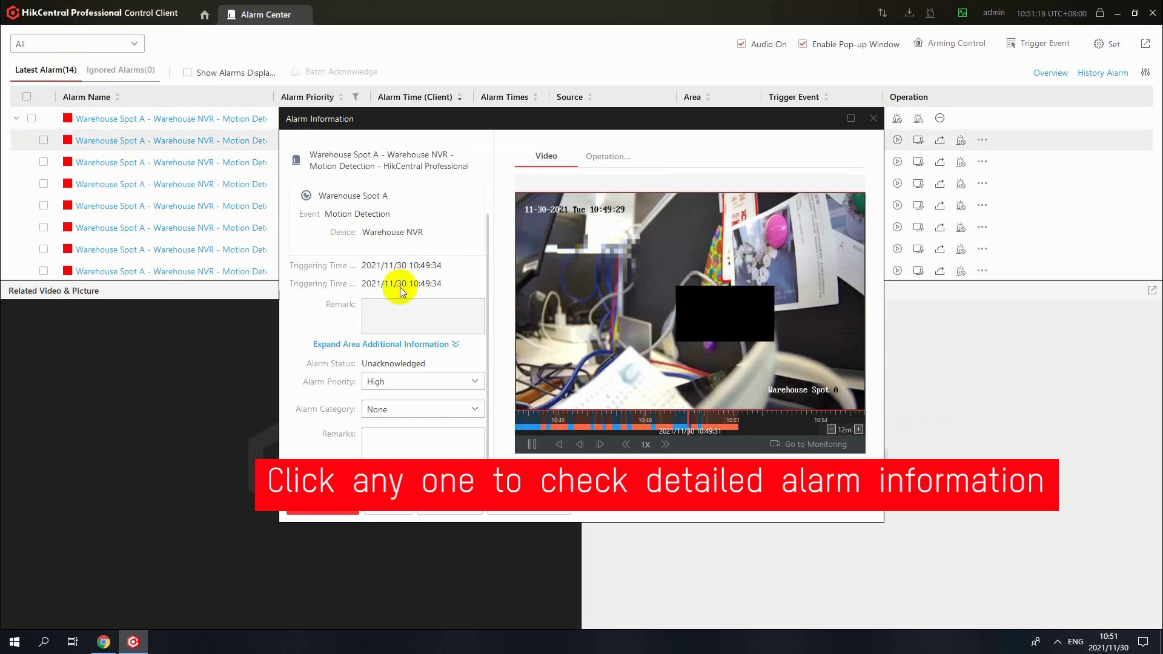
Set the alarm's priority to High and its category to True.
{"action": "left_click", "coordinate": [397, 380]}
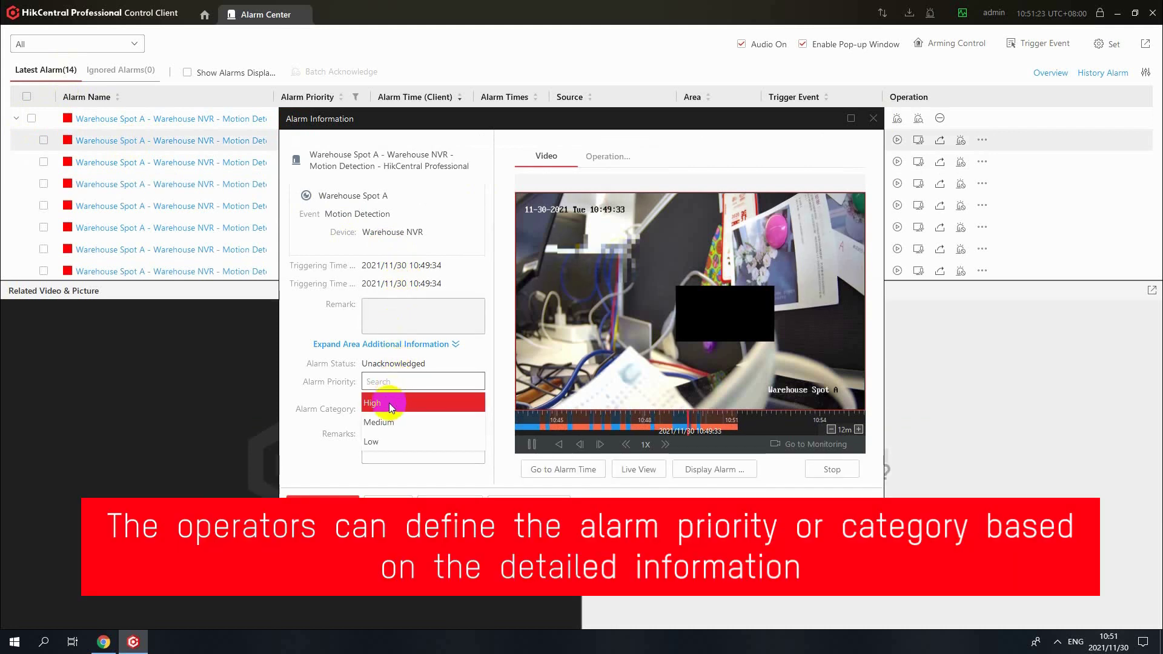
{"action": "left_click", "coordinate": [389, 402]}
{"action": "left_click", "coordinate": [415, 404]}
{"action": "left_click", "coordinate": [408, 449]}
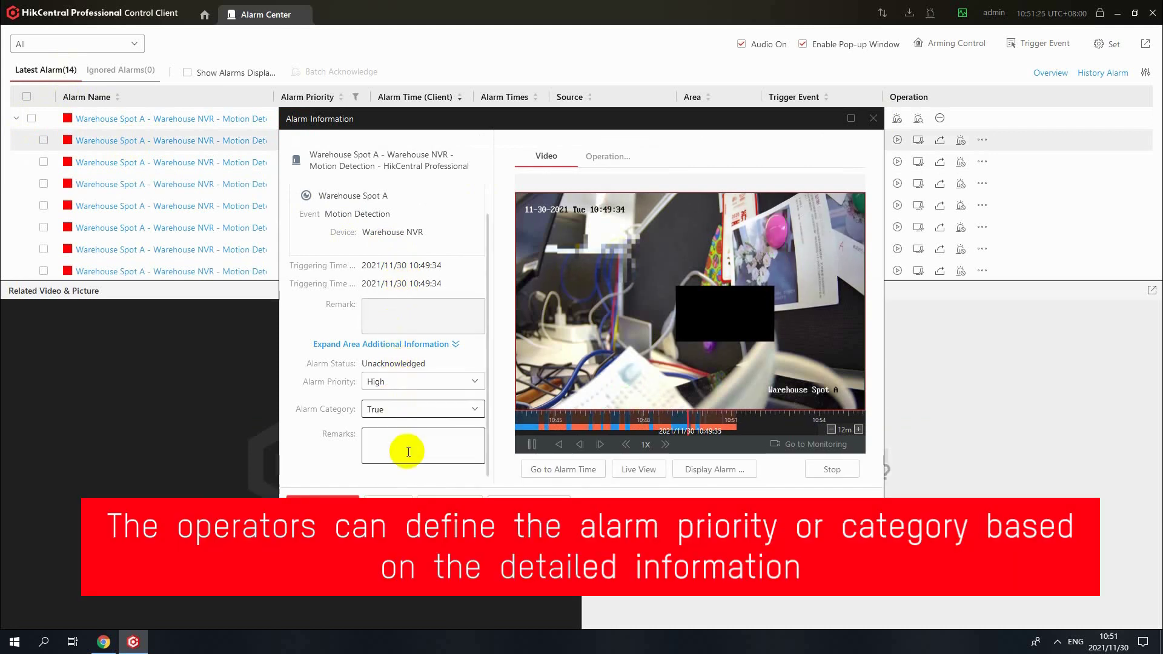
Forward the alarm to another operator with High priority.
{"action": "left_click", "coordinate": [388, 507]}
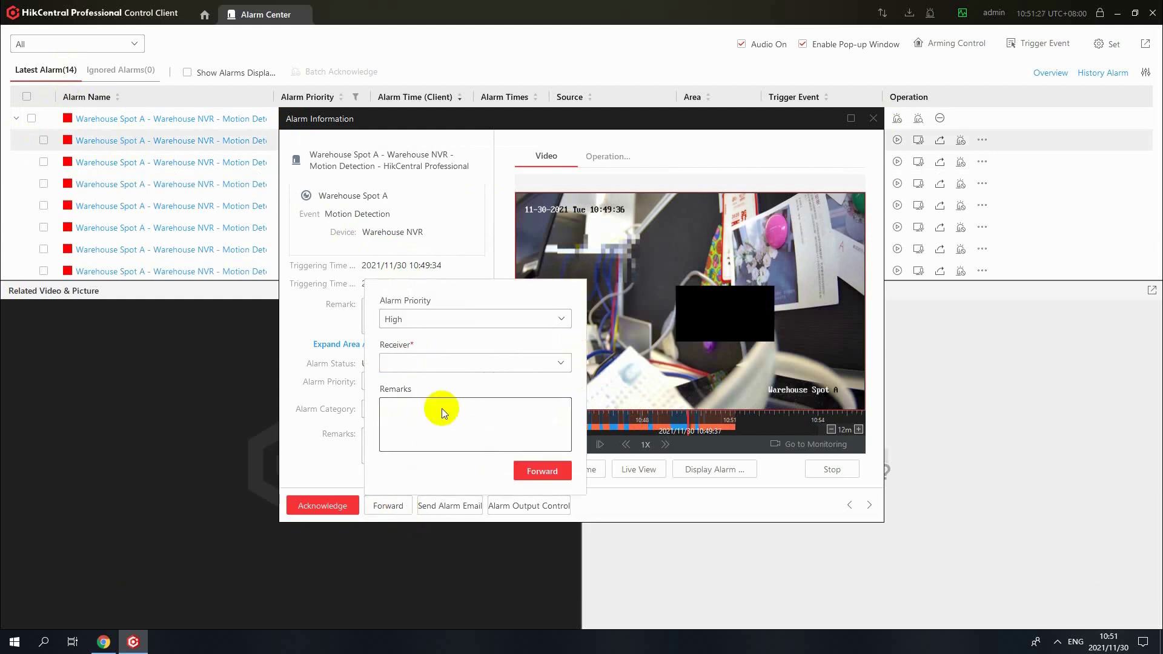
{"action": "left_click", "coordinate": [473, 321]}
{"action": "left_click", "coordinate": [474, 320]}
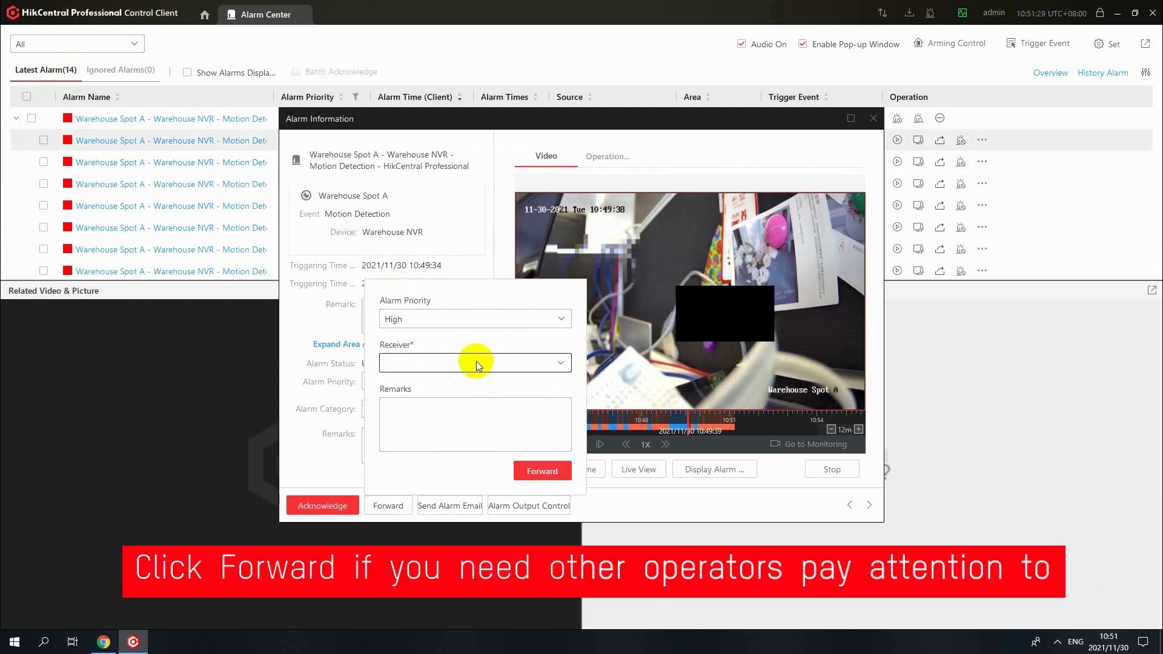
{"action": "left_click", "coordinate": [476, 362]}
{"action": "left_click", "coordinate": [429, 439]}
{"action": "left_click", "coordinate": [537, 478]}
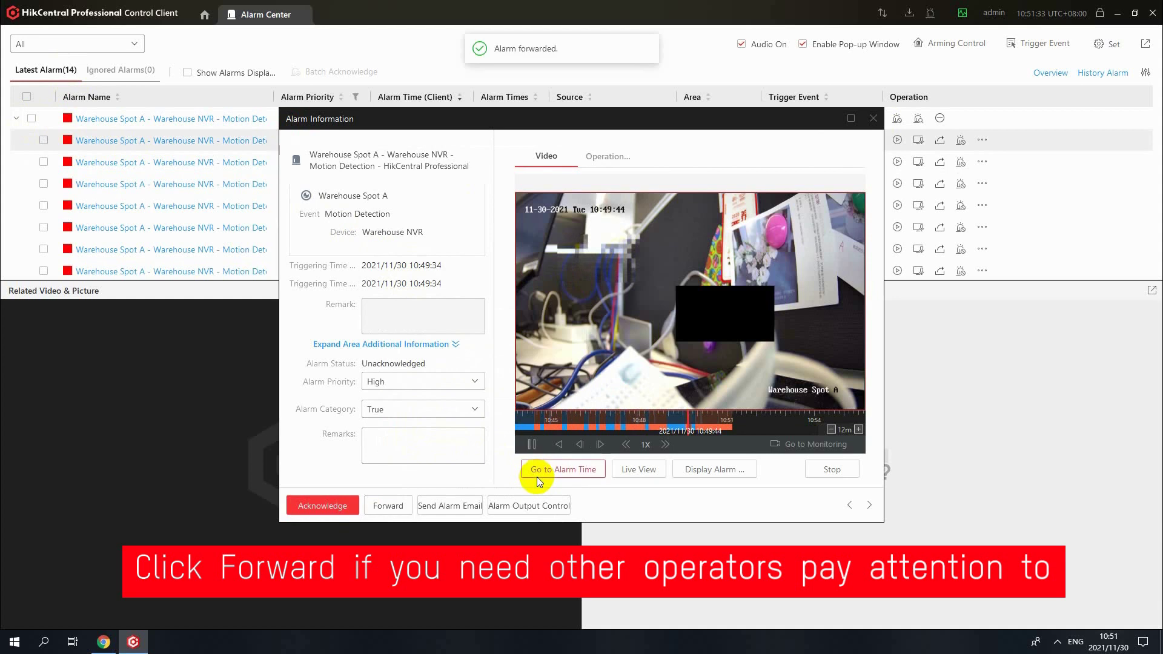
Email the 10:47:58 Warehouse Spot A motion detection alarm using the Alarm template, and check that alarm's operation logs.
{"action": "left_click", "coordinate": [173, 119]}
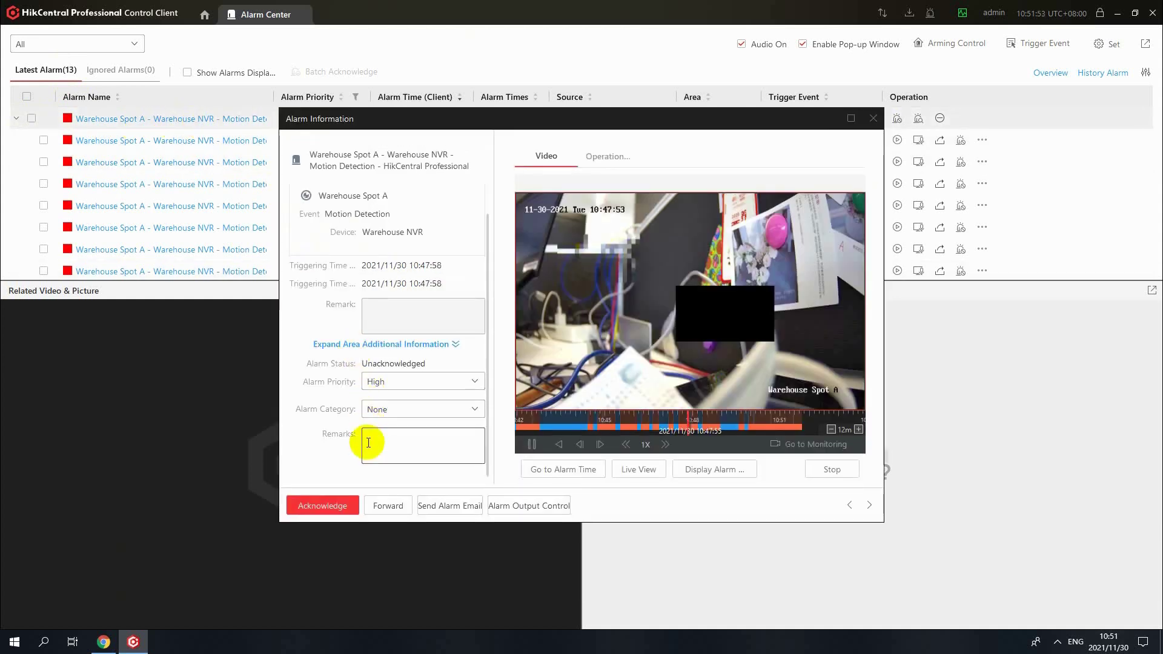
{"action": "left_click", "coordinate": [452, 505]}
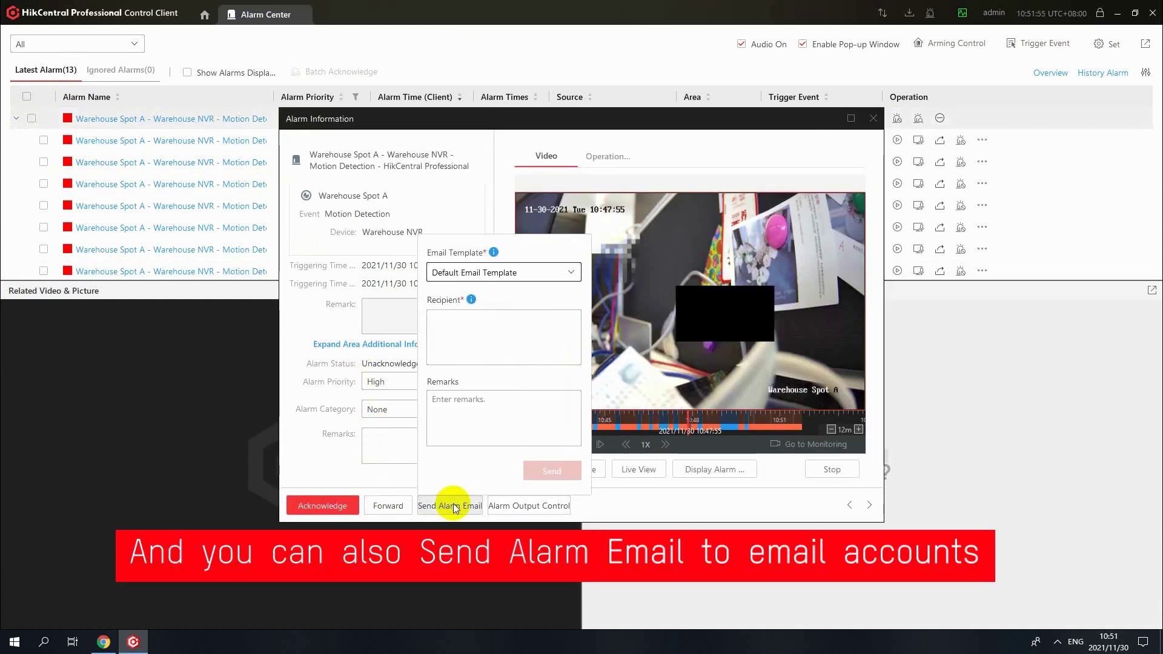
{"action": "left_click", "coordinate": [556, 283]}
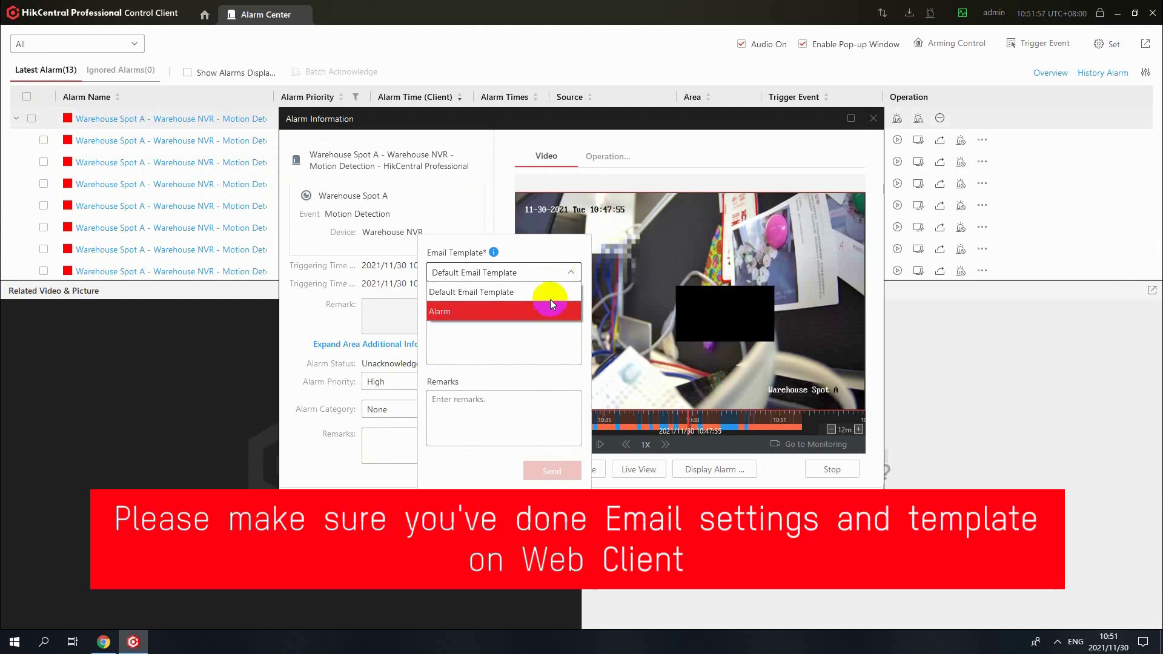
{"action": "left_click", "coordinate": [545, 314]}
{"action": "mouse_move", "coordinate": [496, 249]}
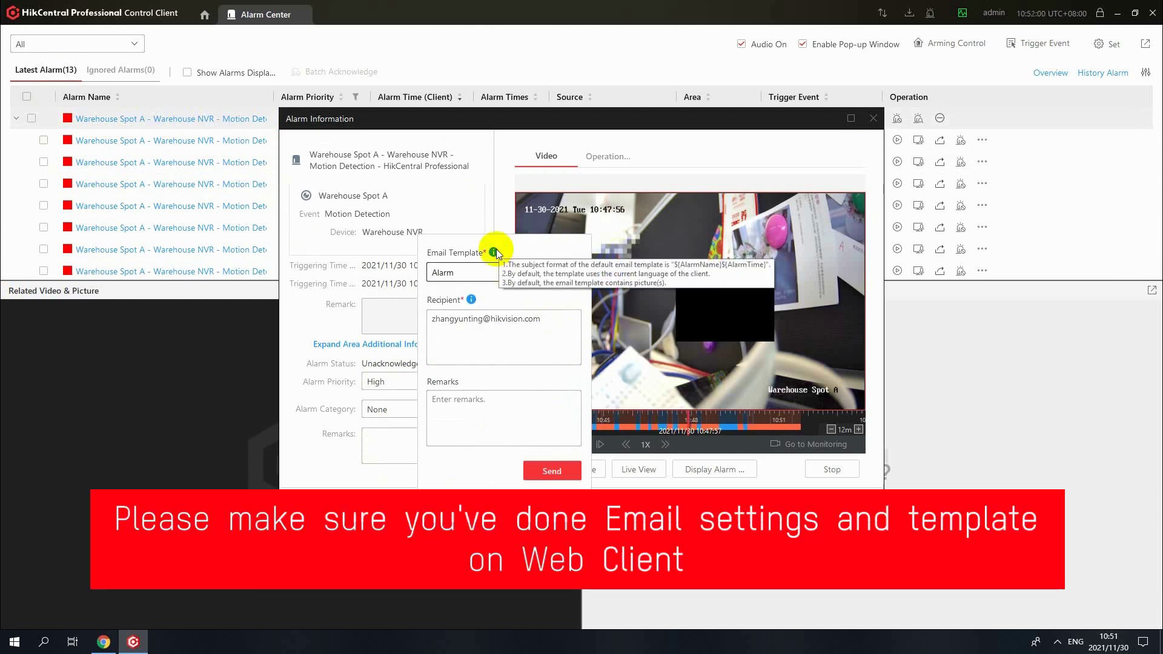
{"action": "left_click", "coordinate": [547, 470]}
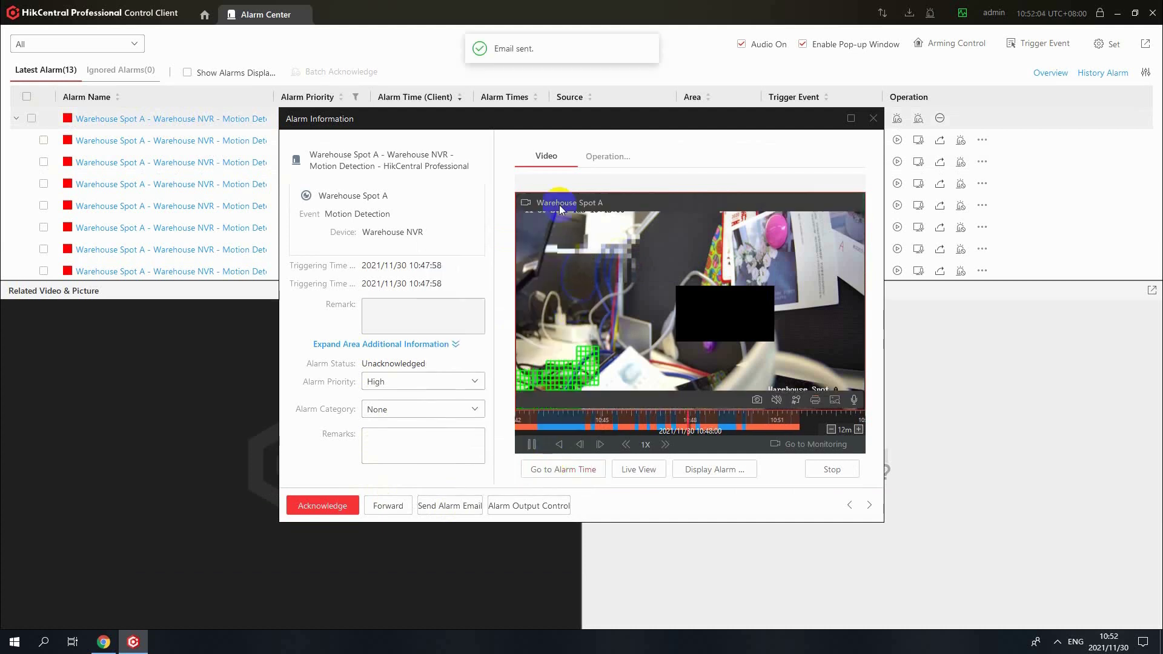
{"action": "left_click", "coordinate": [599, 157]}
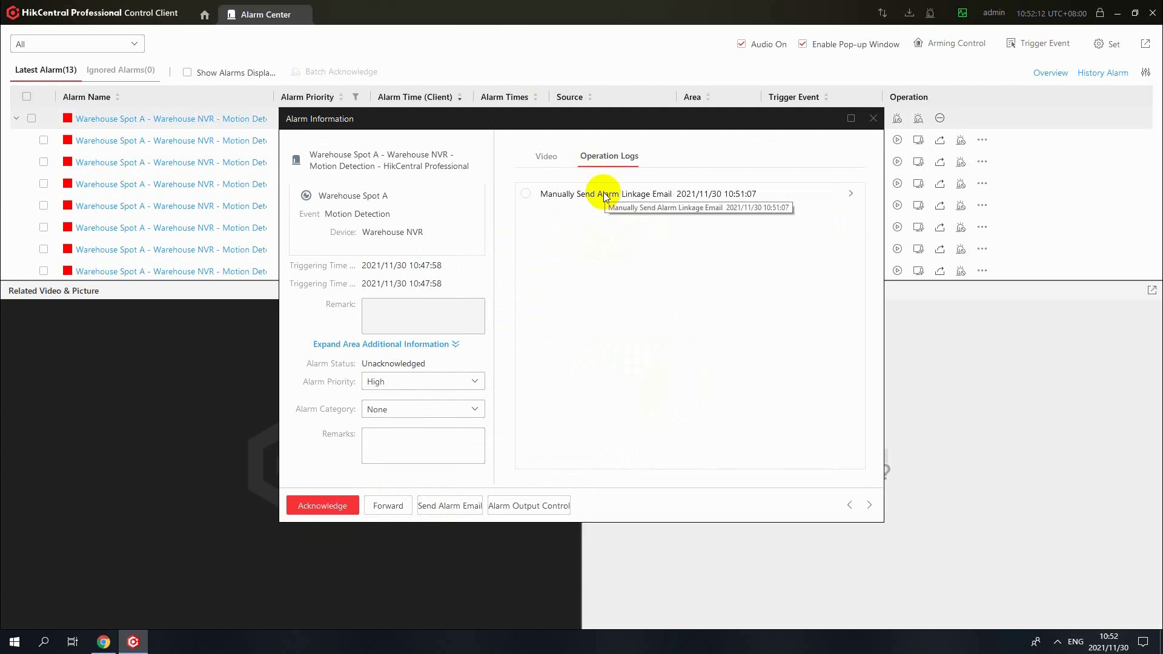
{"action": "left_click", "coordinate": [873, 118]}
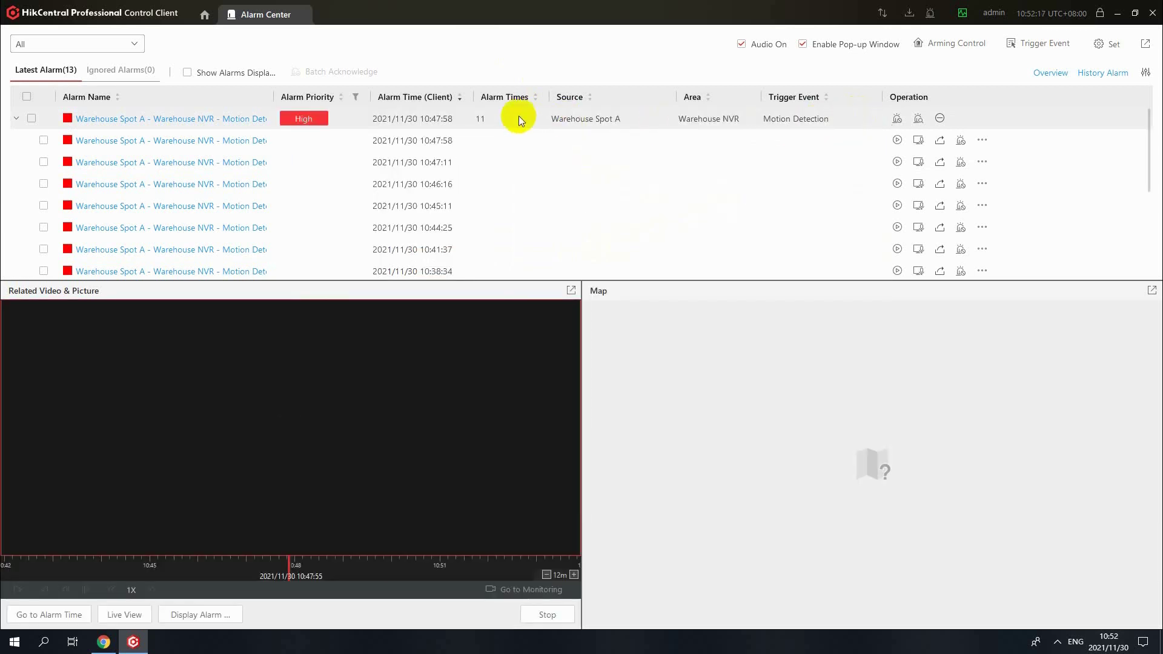
Add the Mark column to the latest alarm list and flag the 10:47:58 and 10:47:11 alarms.
{"action": "left_click", "coordinate": [1145, 72]}
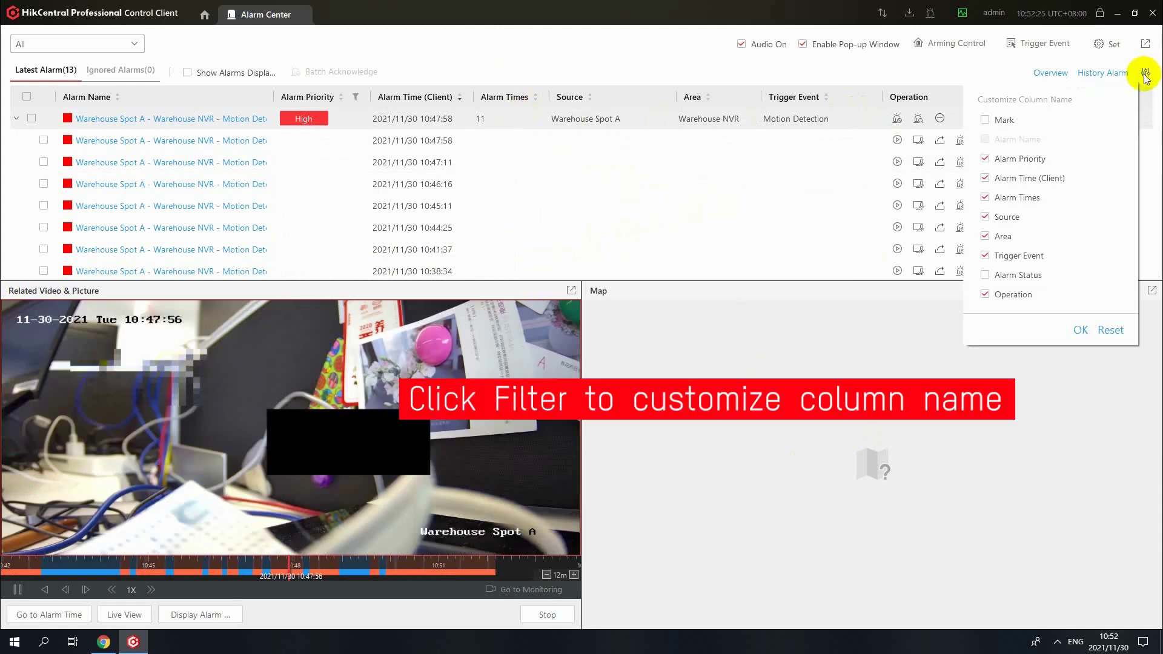
{"action": "left_click", "coordinate": [986, 119]}
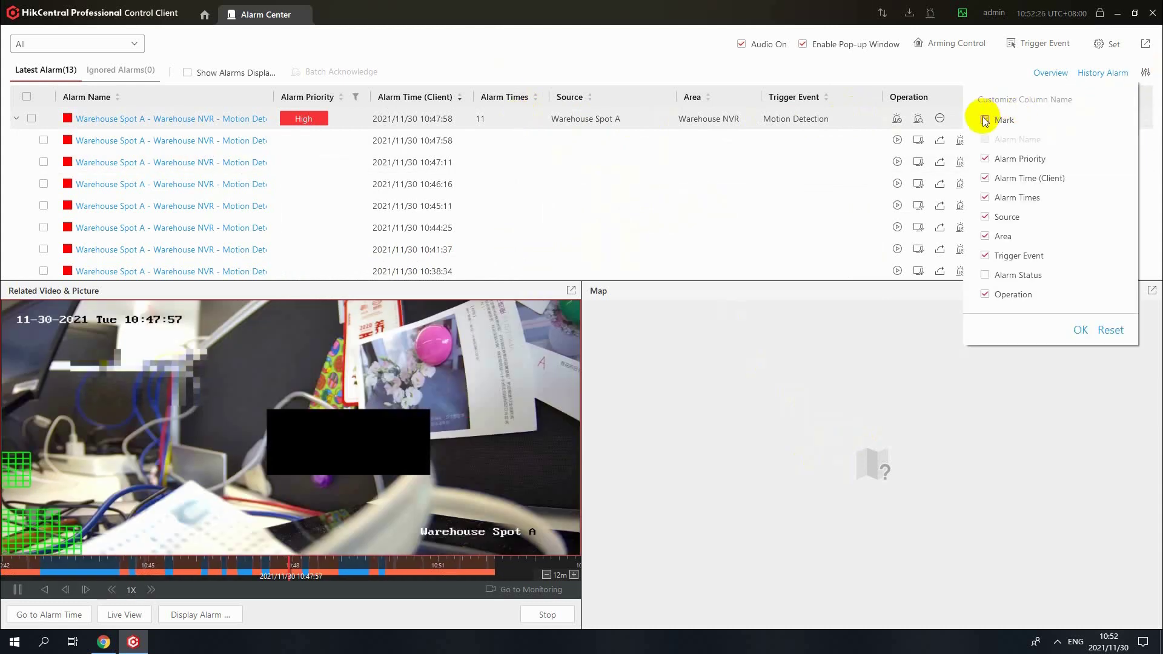
{"action": "left_click", "coordinate": [1077, 329]}
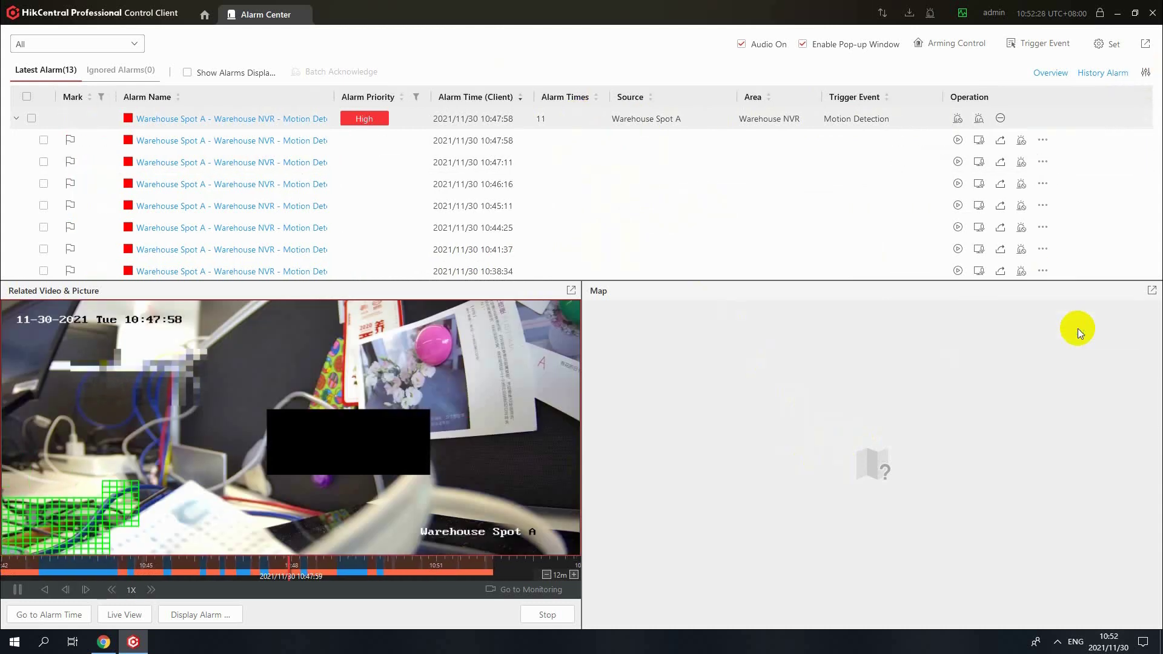
{"action": "left_click", "coordinate": [69, 141]}
{"action": "left_click", "coordinate": [69, 162]}
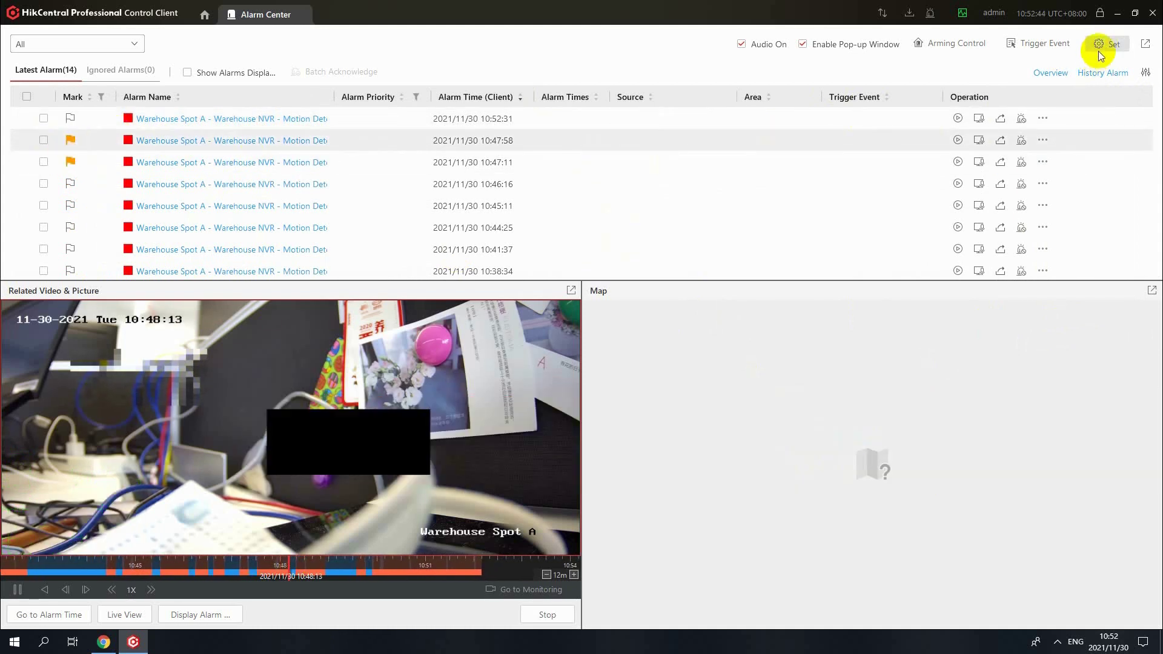
Save the Alarm Center linkage settings with Display Related Video and Related Map, Related Video as priority display, and Sub Stream as default.
{"action": "left_click", "coordinate": [1100, 51]}
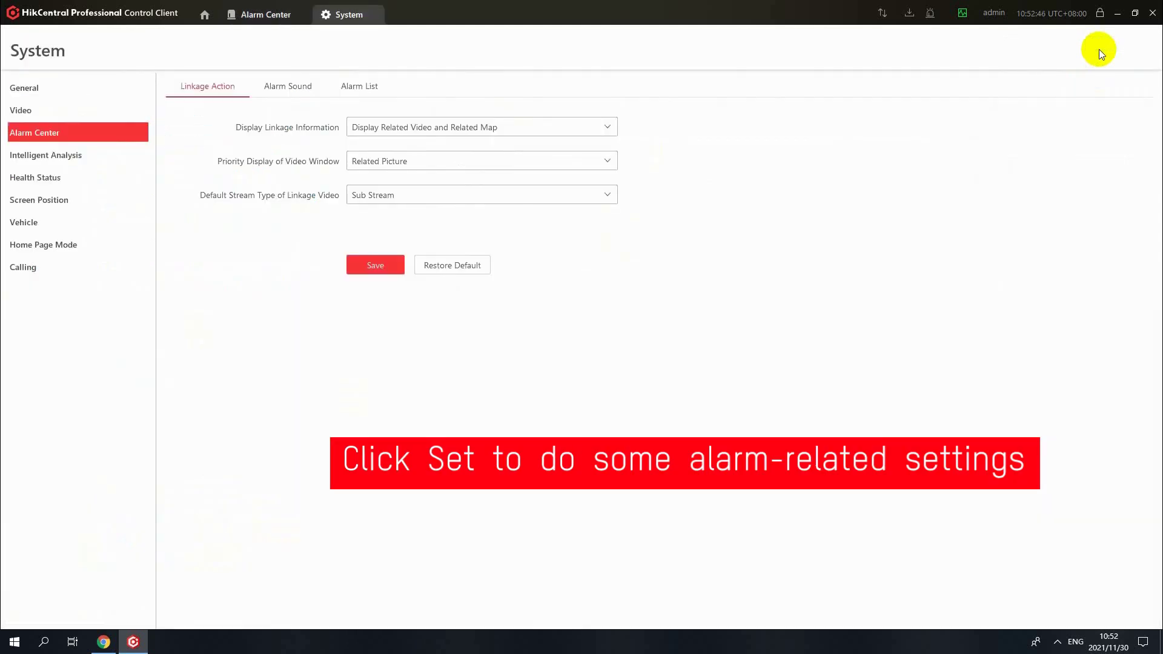
{"action": "left_click", "coordinate": [407, 125]}
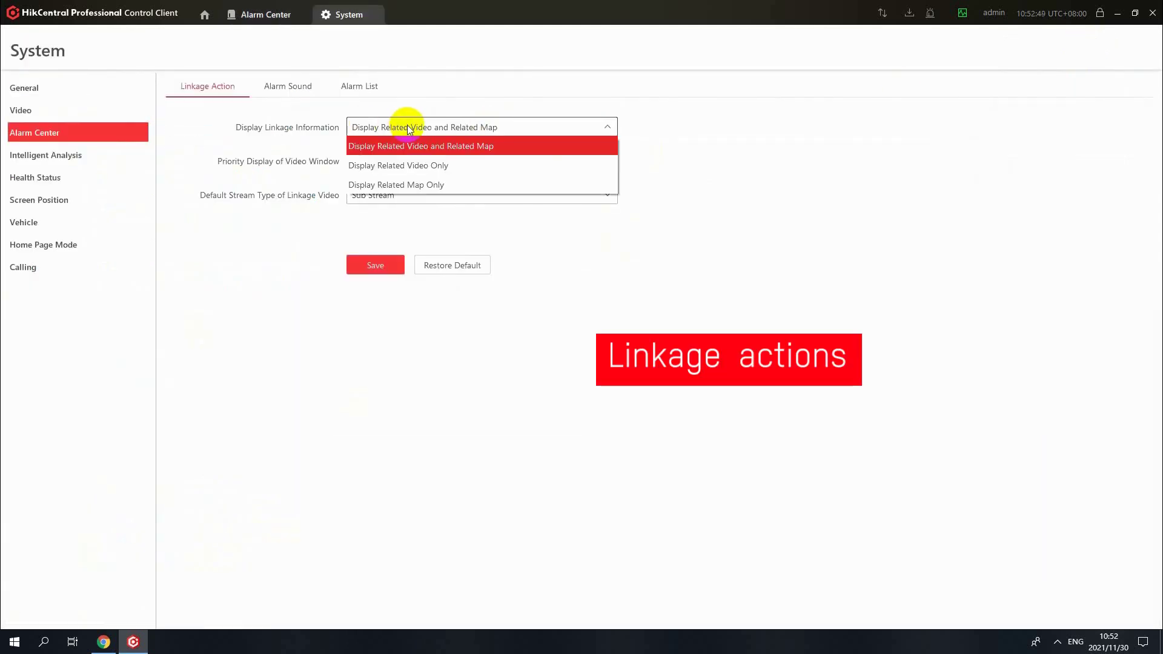
{"action": "left_click", "coordinate": [416, 150]}
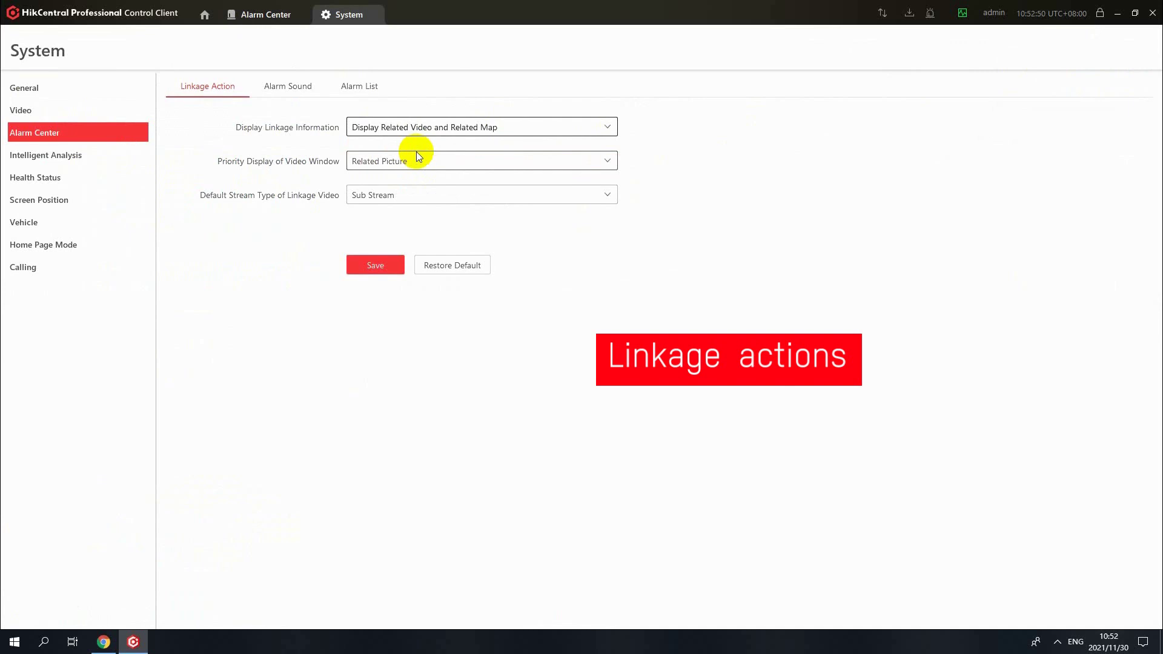
{"action": "left_click", "coordinate": [416, 161]}
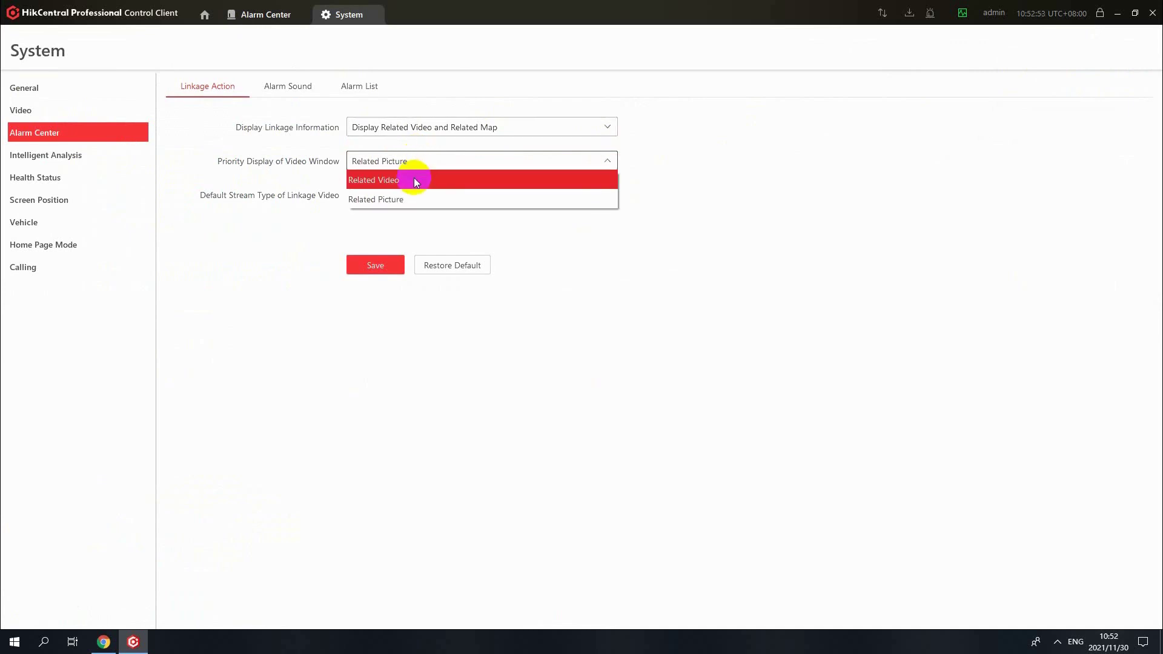
{"action": "left_click", "coordinate": [414, 180]}
{"action": "left_click", "coordinate": [412, 191]}
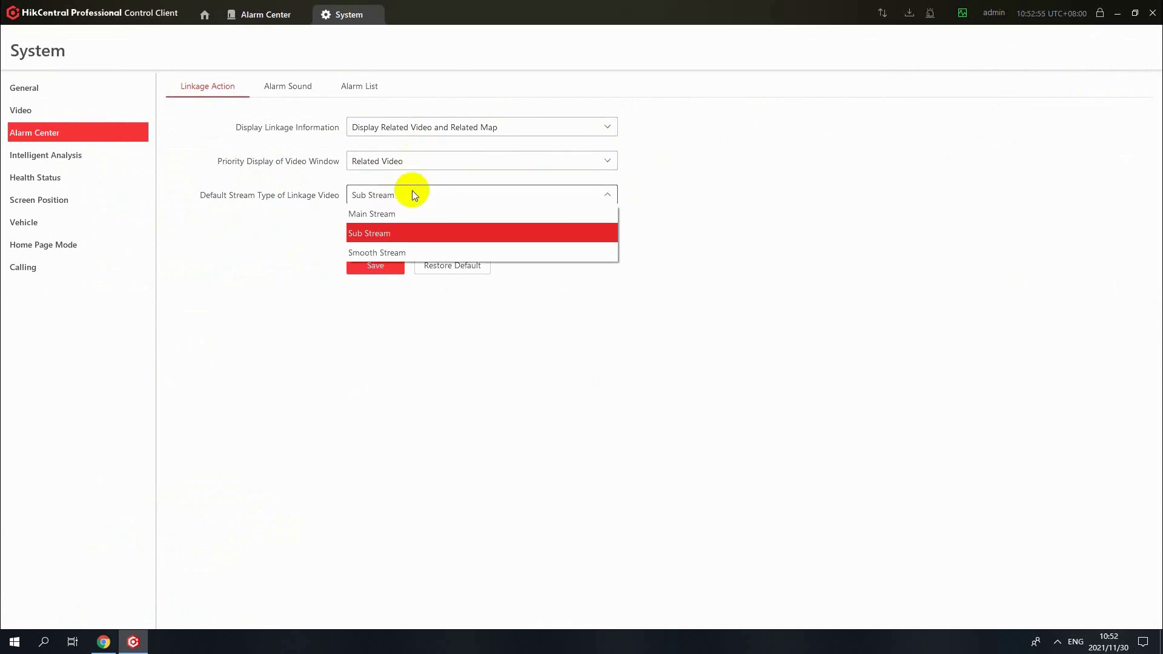
{"action": "left_click", "coordinate": [407, 228]}
{"action": "left_click", "coordinate": [390, 266]}
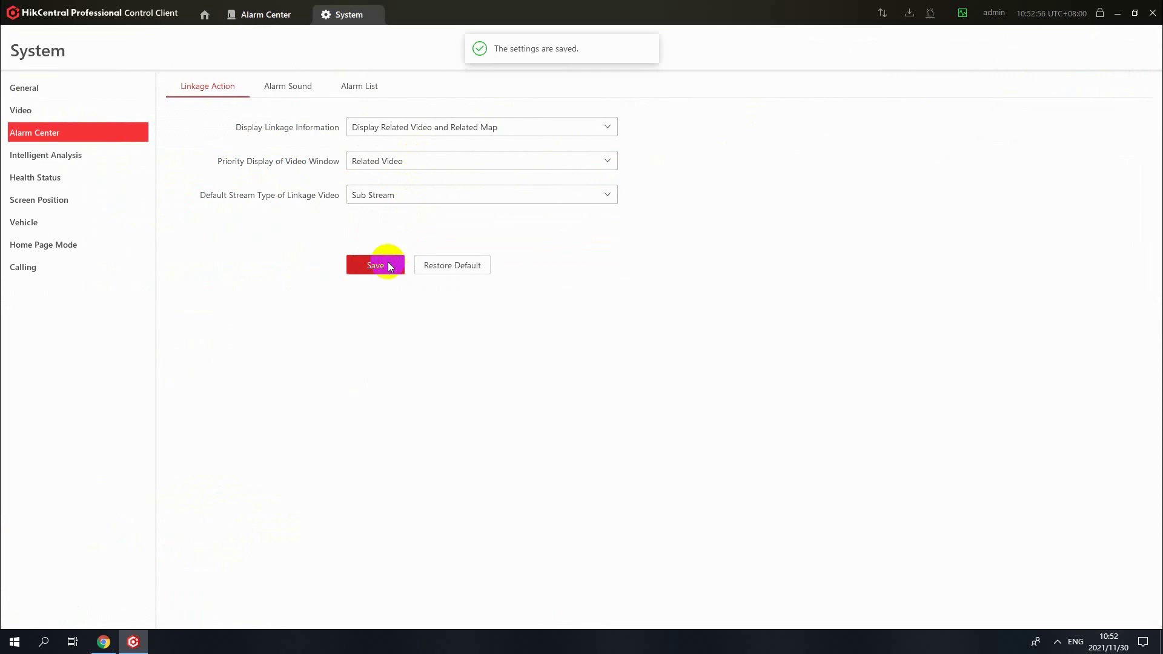
Set the alarm sound to Local Audio Files with 4 times of playing, and save the settings.
{"action": "left_click", "coordinate": [308, 81]}
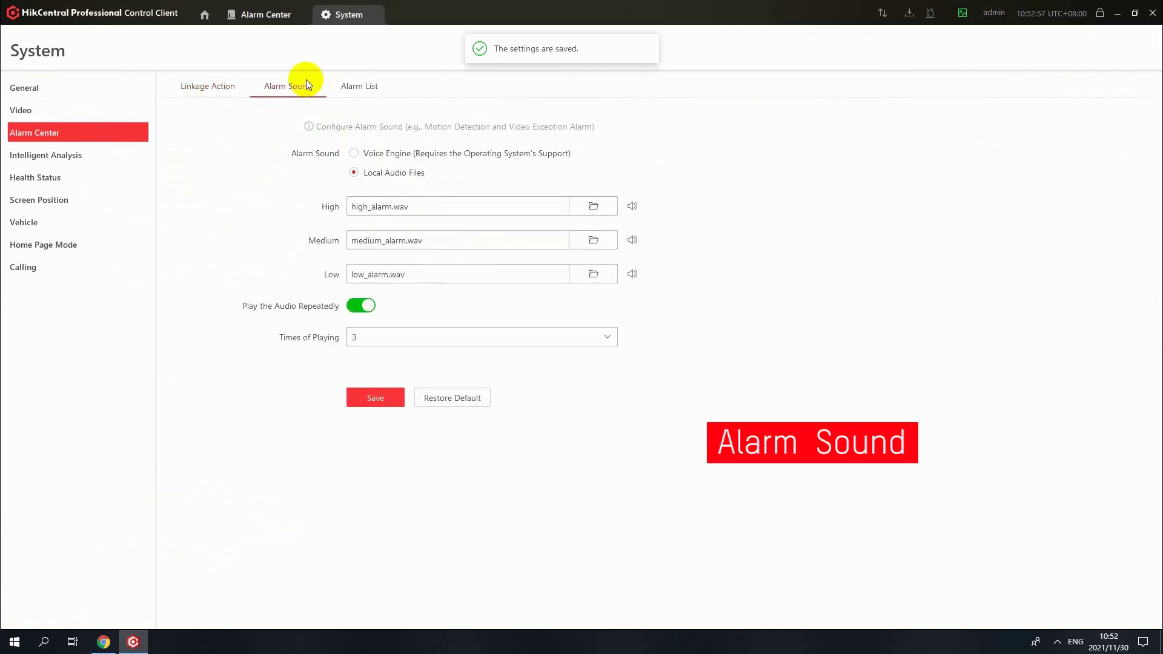
{"action": "left_click", "coordinate": [355, 155]}
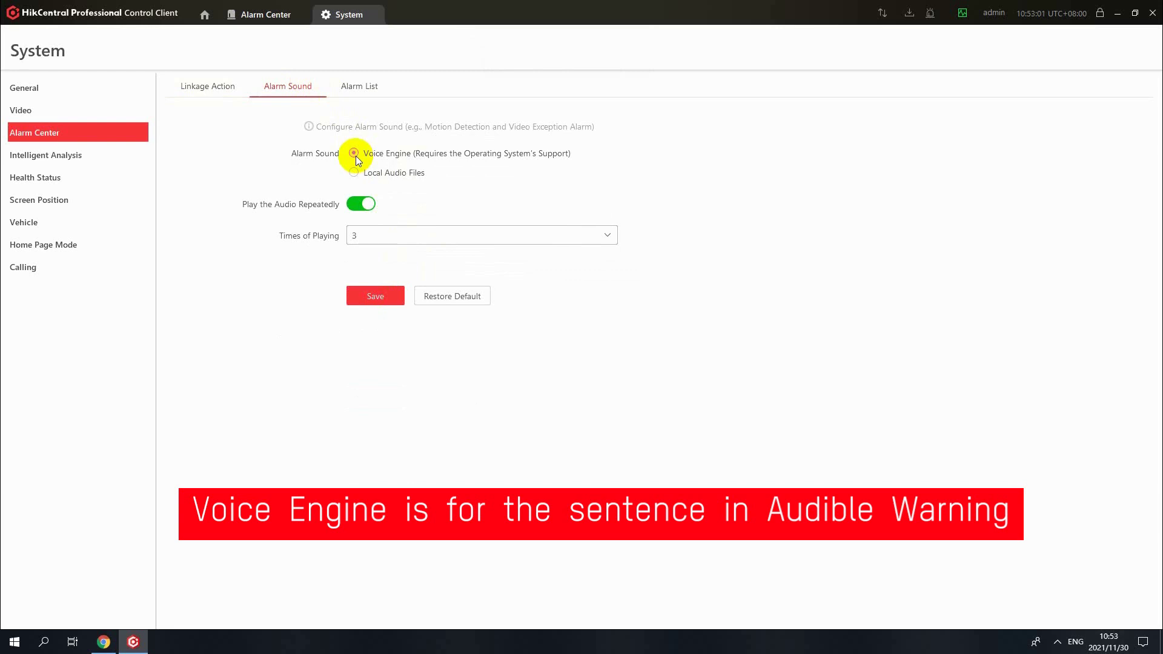
{"action": "left_click", "coordinate": [355, 175]}
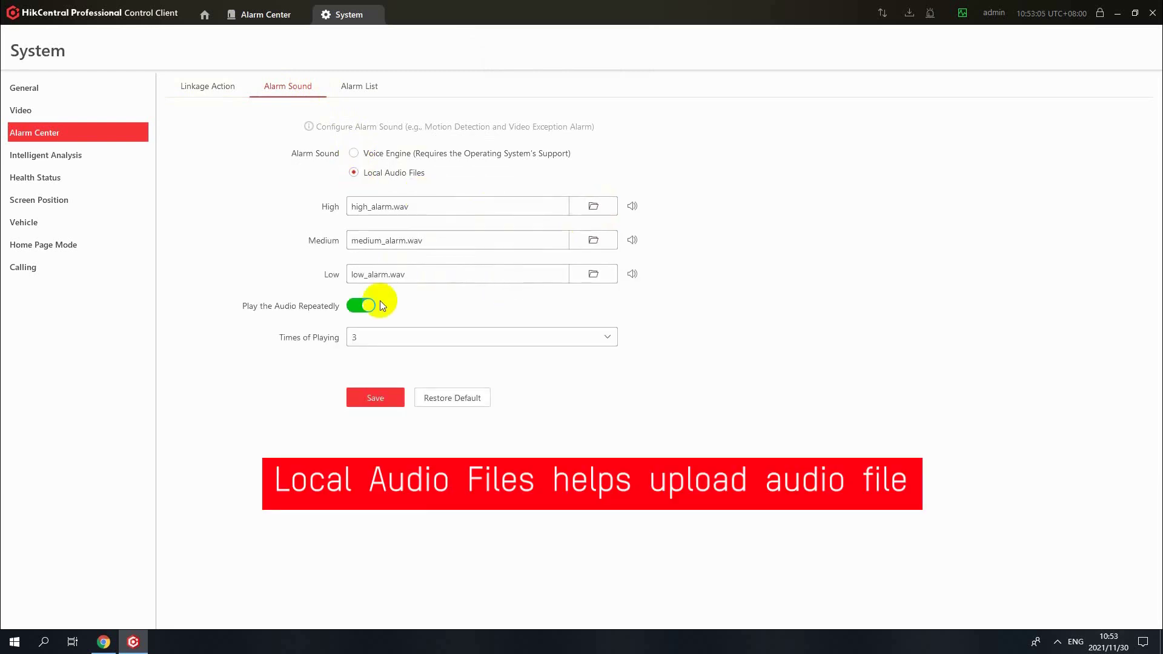
{"action": "left_click", "coordinate": [367, 336]}
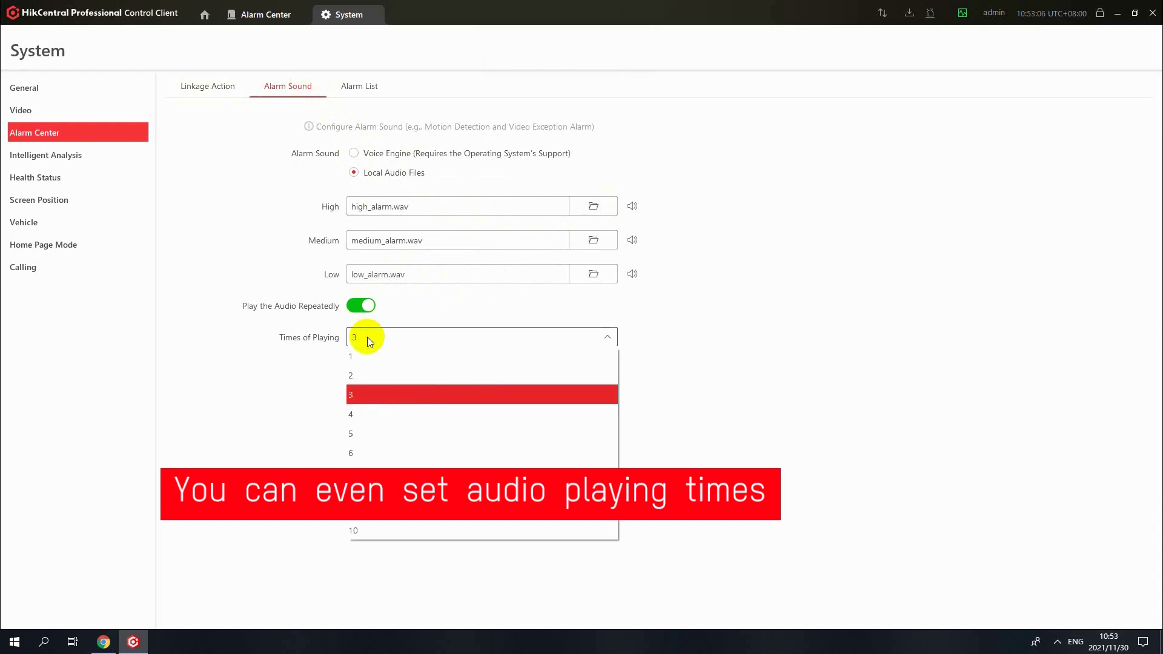
{"action": "left_click", "coordinate": [363, 411]}
{"action": "left_click", "coordinate": [373, 404]}
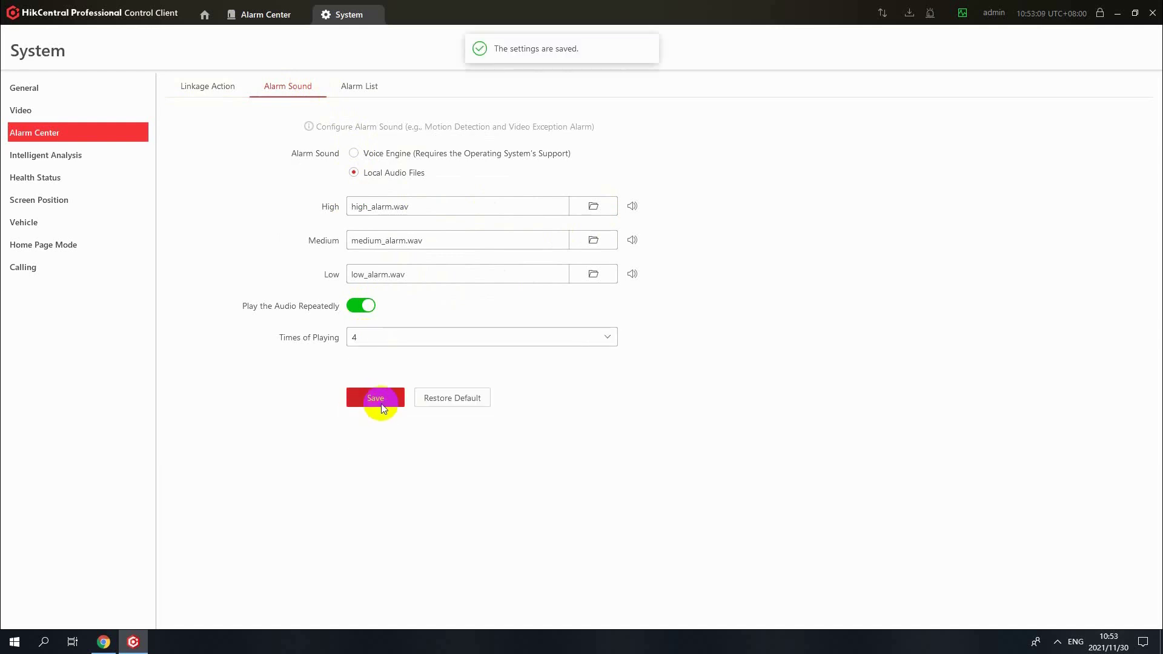
Hide the "Display A..." and "Disable A..." icons from the alarm list's custom tool bar and save the layout.
{"action": "left_click", "coordinate": [369, 92]}
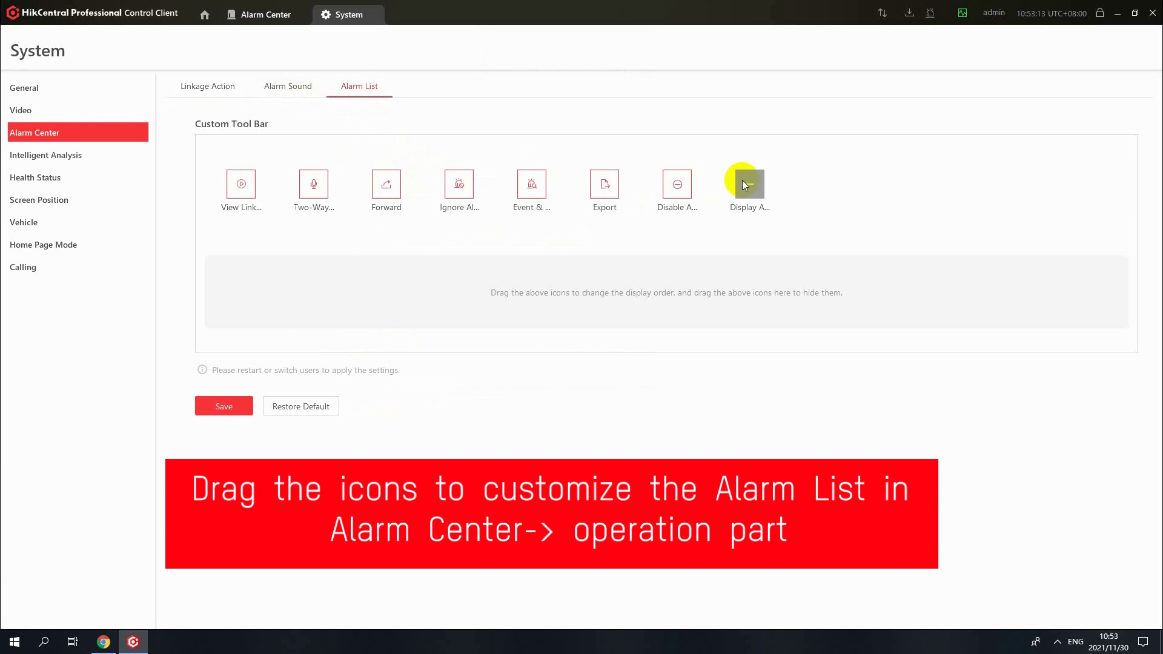
{"action": "left_click_drag", "start_coordinate": [749, 184], "coordinate": [241, 281]}
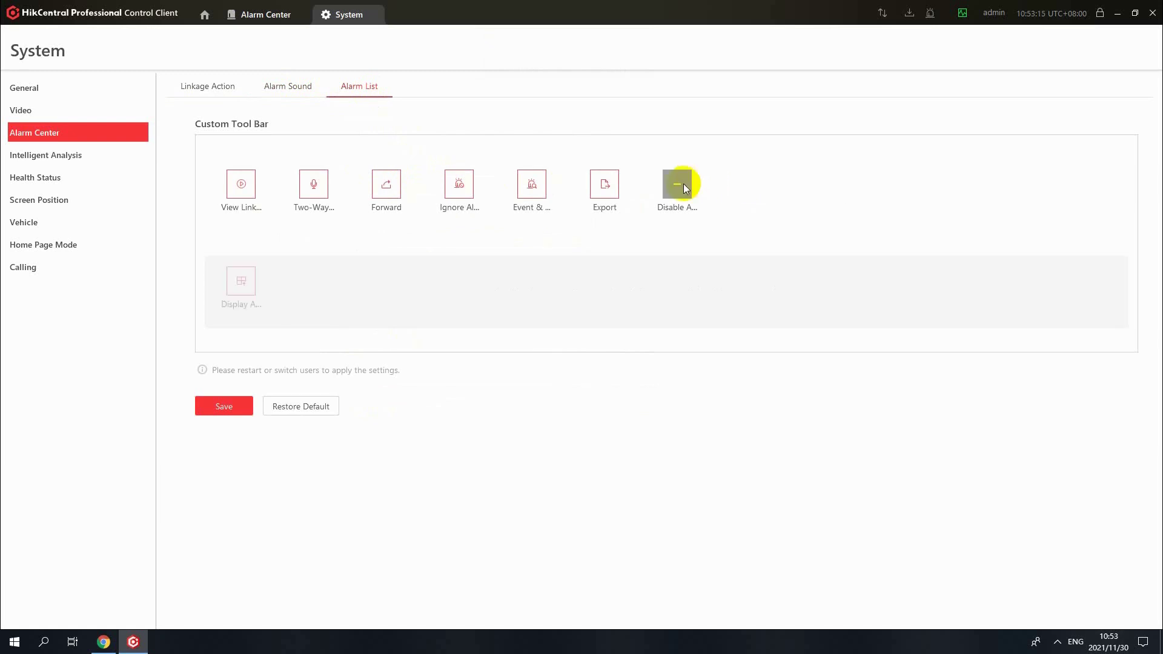
{"action": "left_click", "coordinate": [229, 414]}
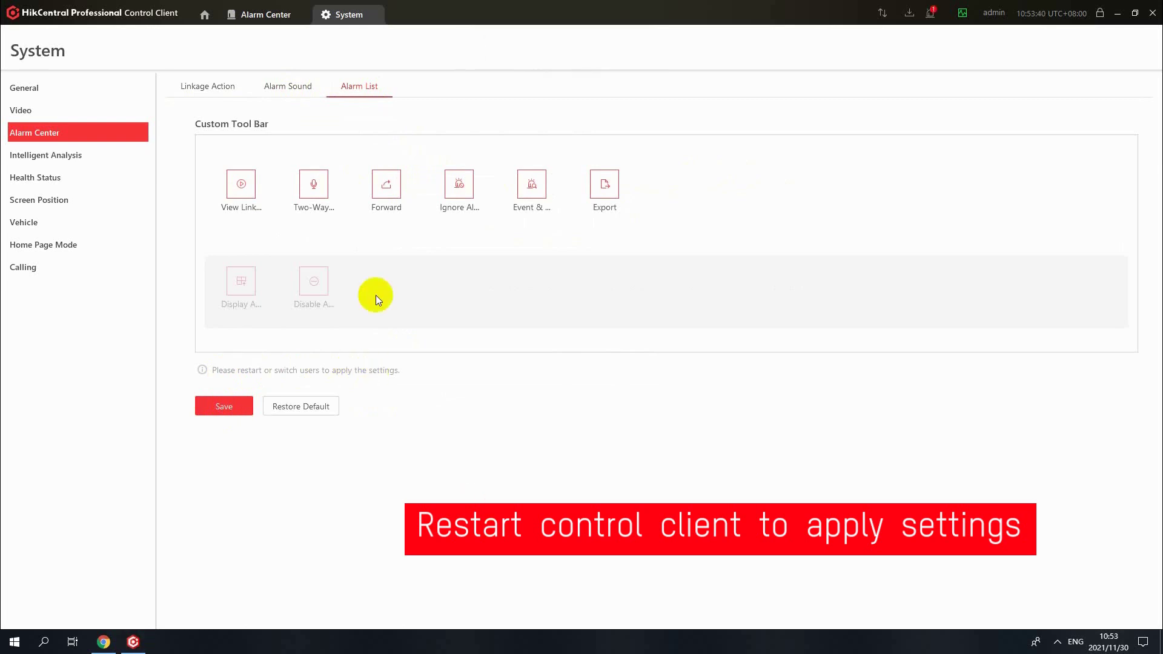
Return to Alarm Center, review the event and alarm analysis overview, and open Event & Alarm Search.
{"action": "left_click", "coordinate": [261, 15]}
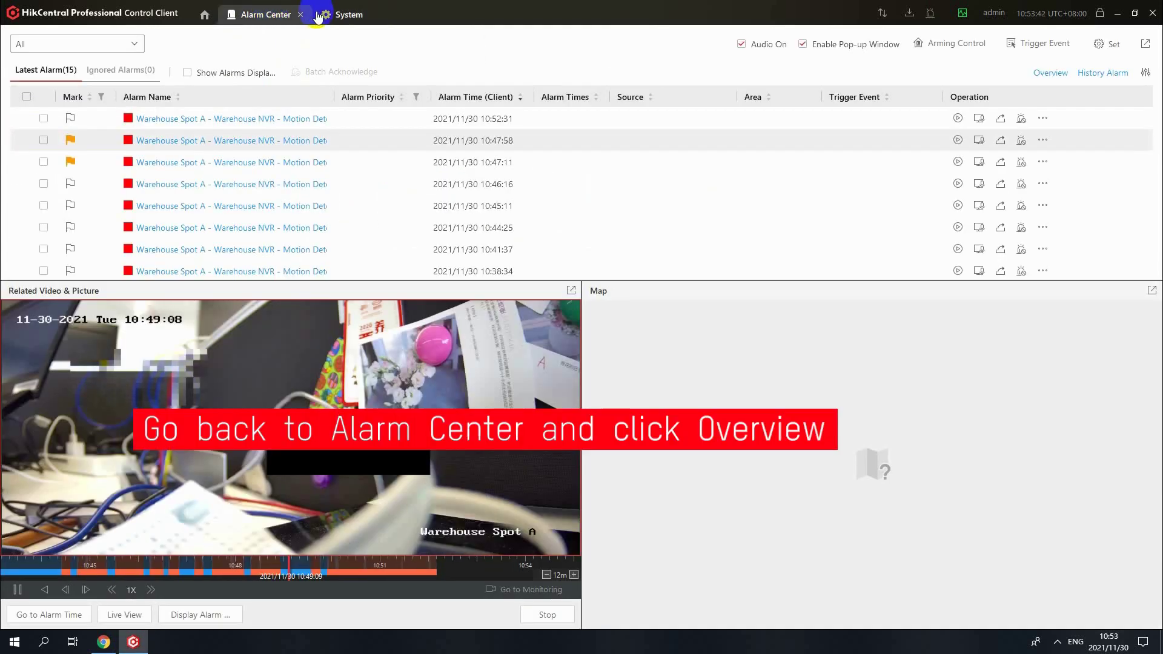
{"action": "left_click", "coordinate": [1063, 77]}
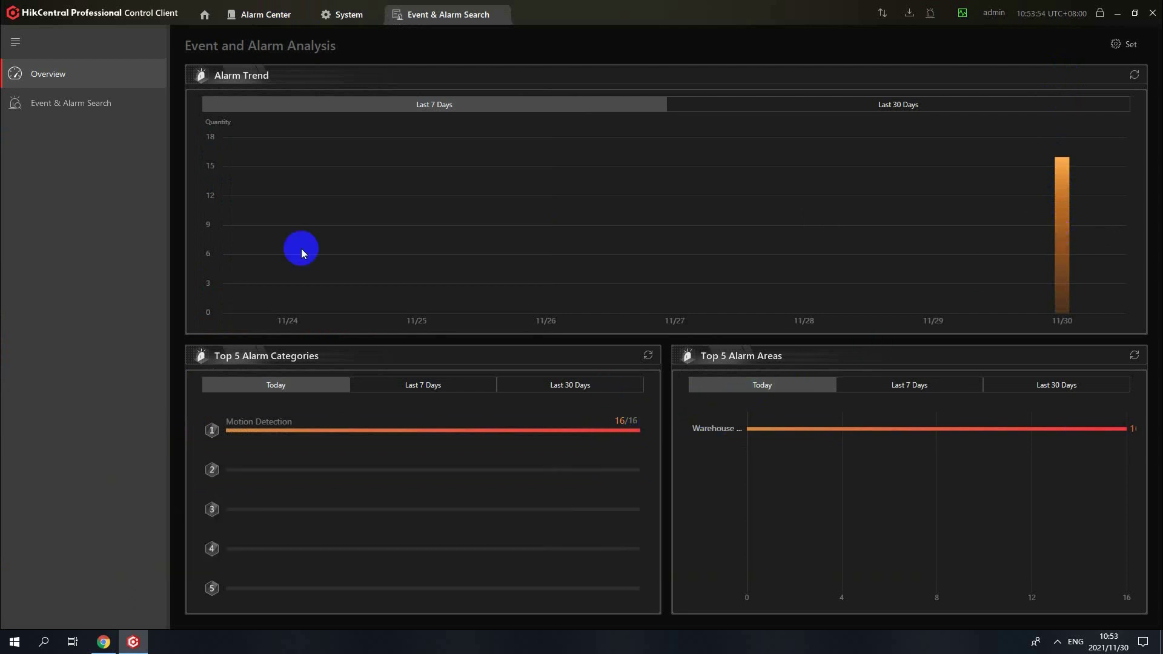
{"action": "left_click", "coordinate": [125, 102]}
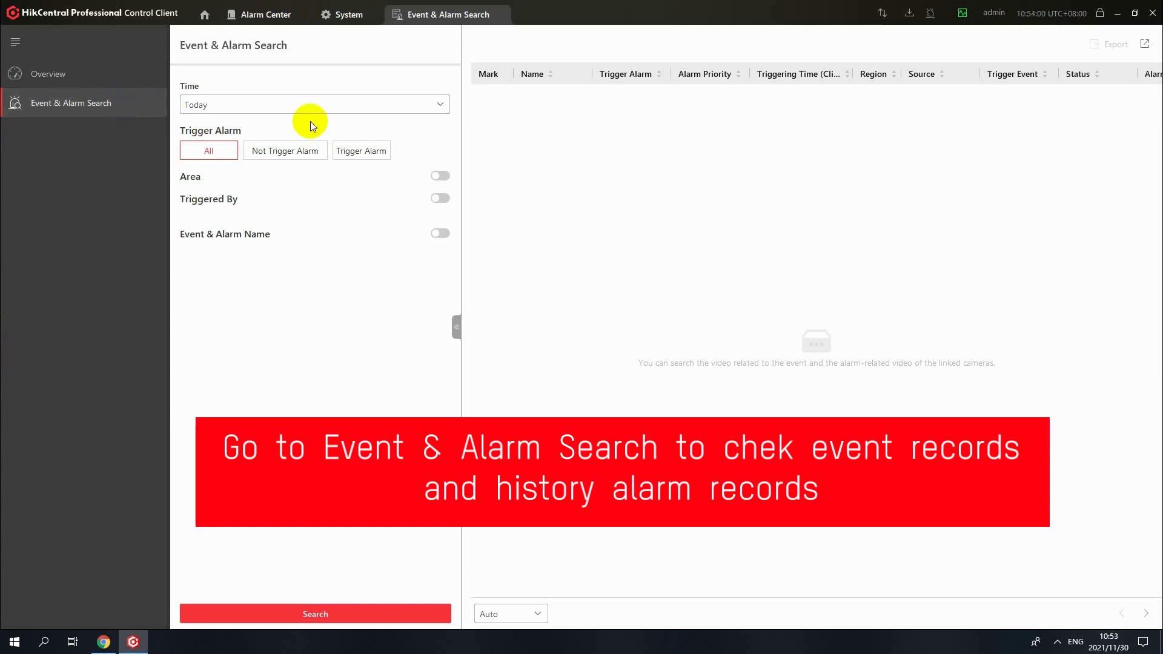
Limit the event and alarm search to today's Trigger Alarm records and enable the Marking Status condition.
{"action": "left_click", "coordinate": [345, 104]}
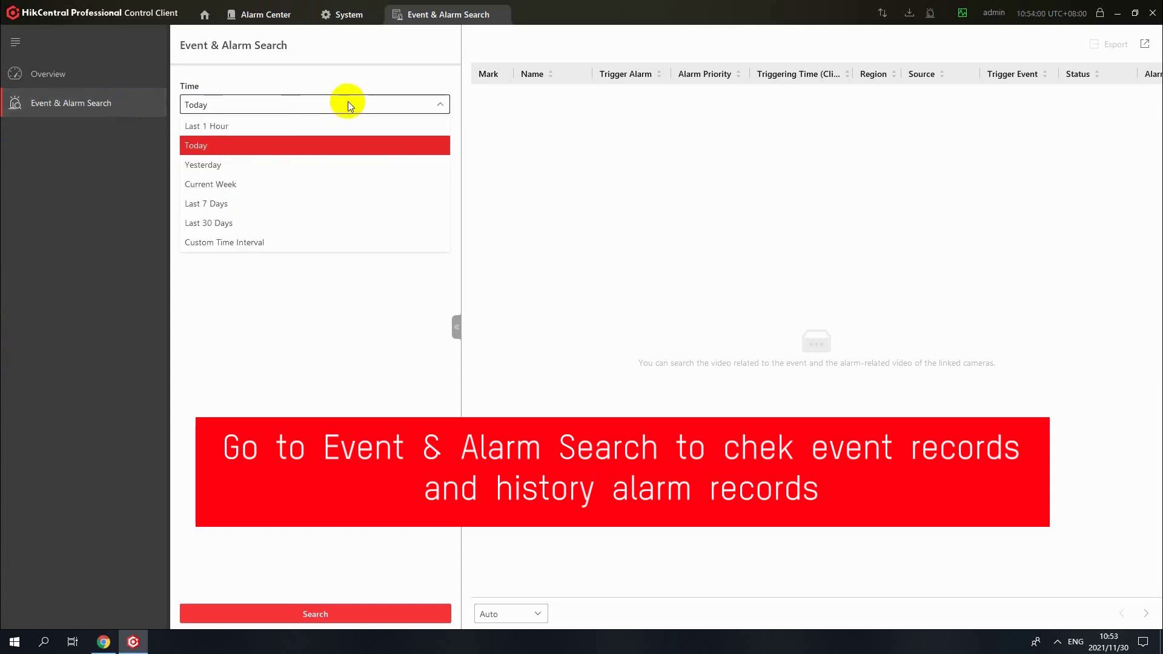
{"action": "left_click", "coordinate": [435, 149]}
{"action": "left_click", "coordinate": [343, 154]}
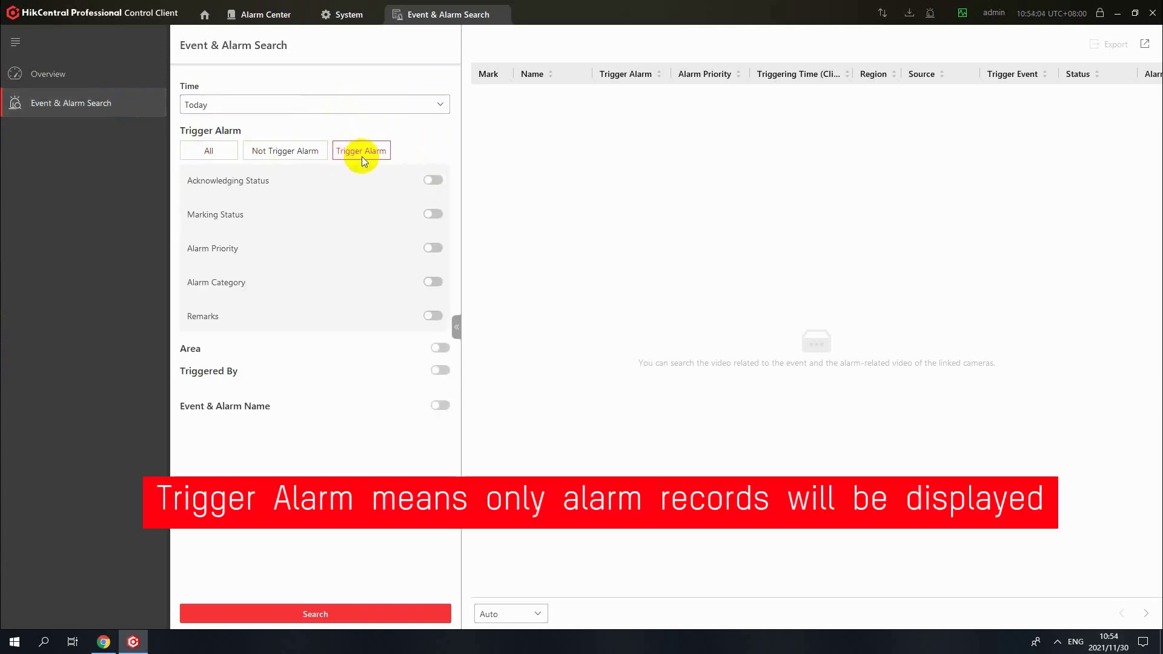
{"action": "left_click", "coordinate": [437, 216]}
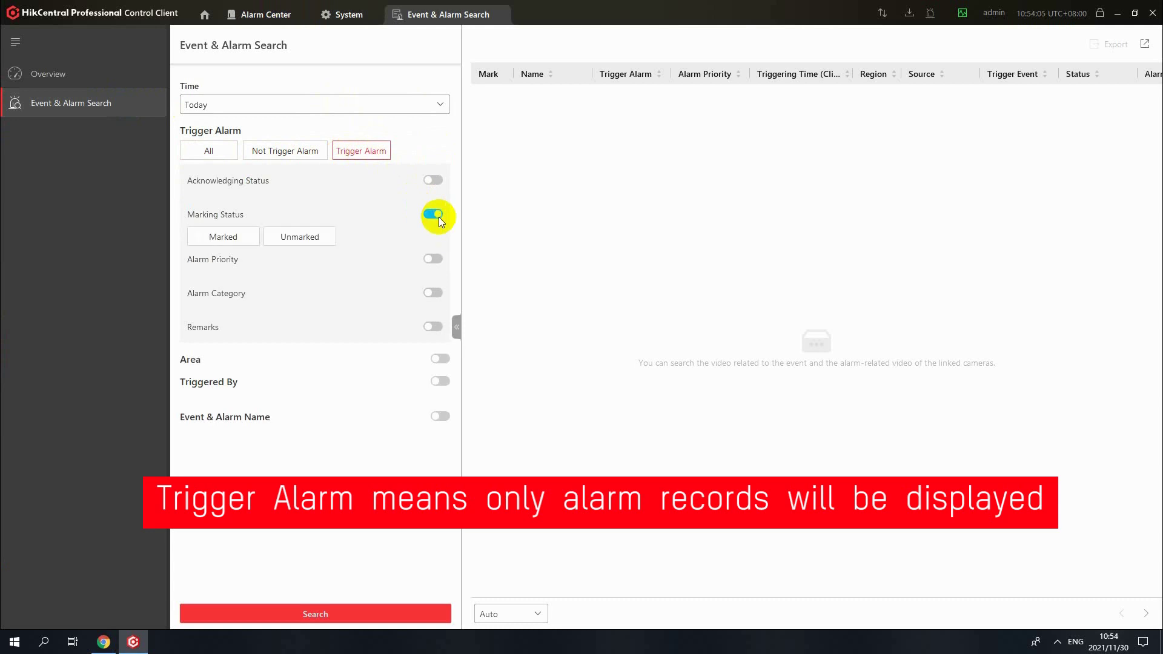
Search by event and alarm name for Warehouse Spot A motion detection, and open the details of the 10:47:58 alarm.
{"action": "left_click", "coordinate": [434, 417]}
{"action": "left_click", "coordinate": [437, 427]}
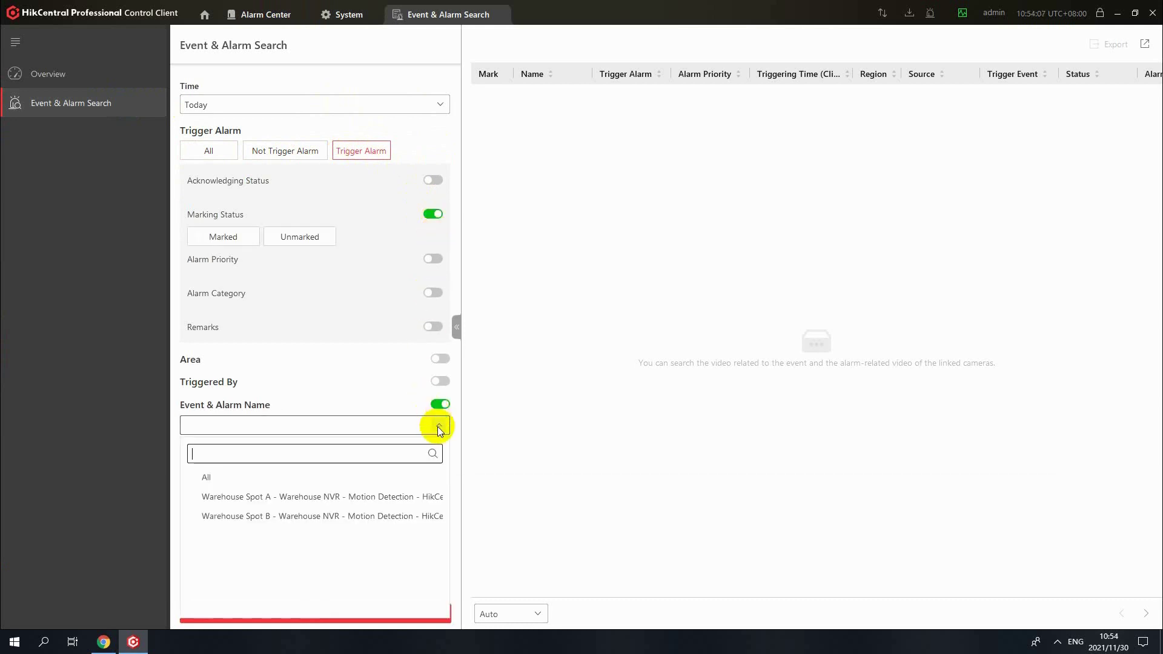
{"action": "left_click", "coordinate": [427, 498]}
{"action": "left_click", "coordinate": [379, 613]}
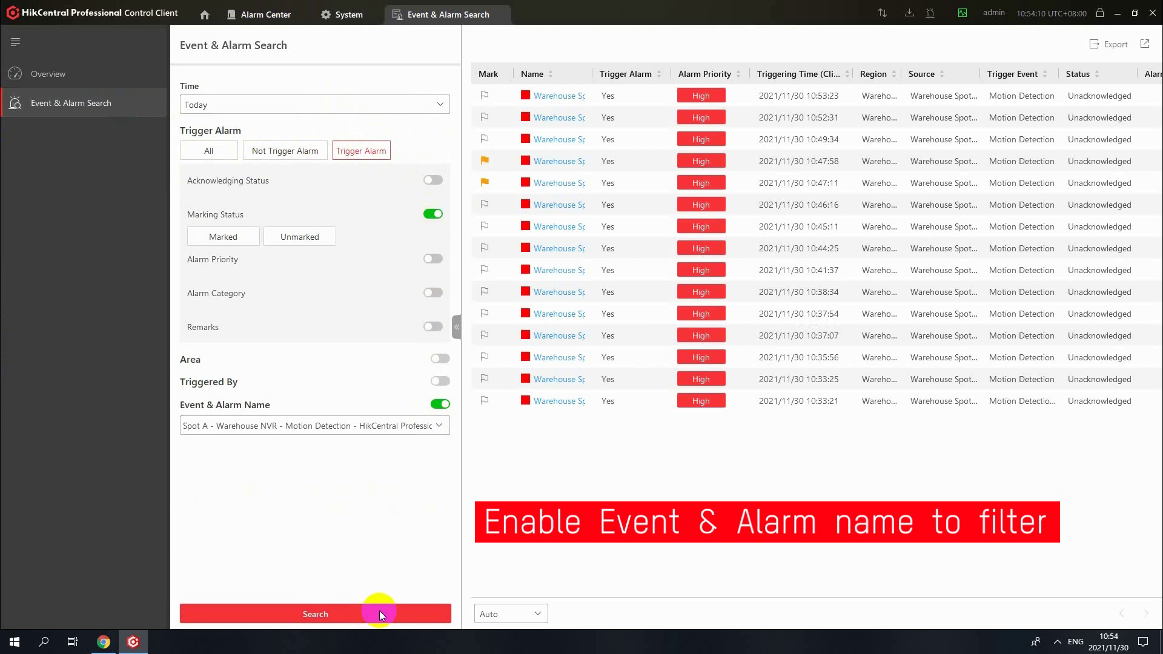
{"action": "left_click", "coordinate": [457, 327]}
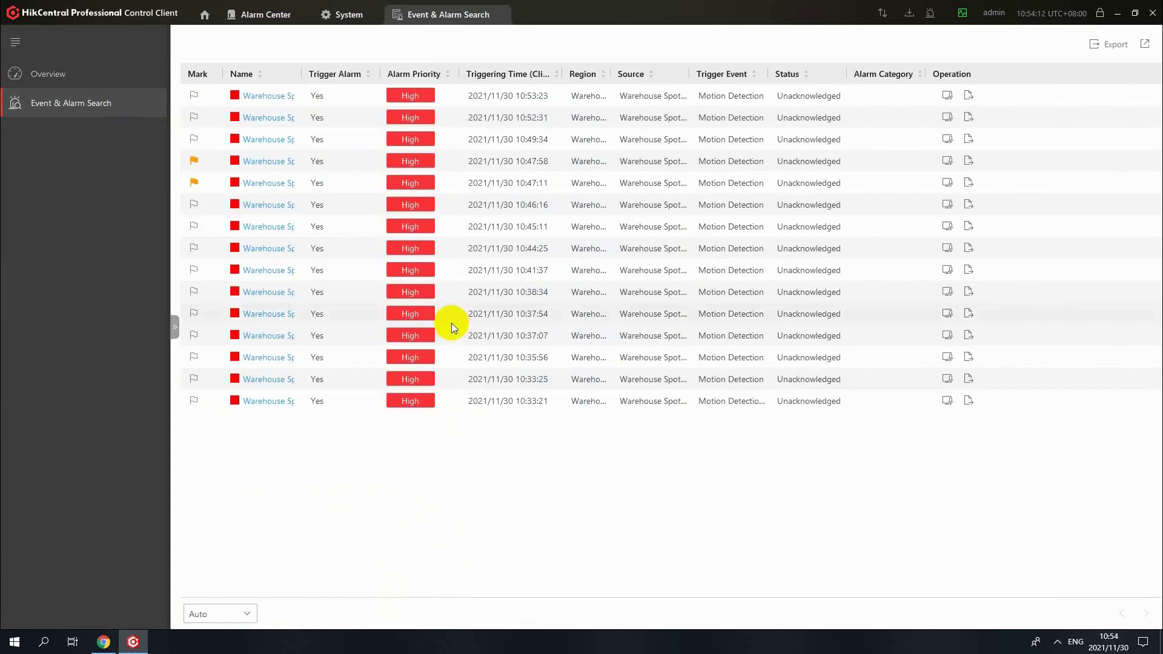
{"action": "left_click", "coordinate": [267, 161]}
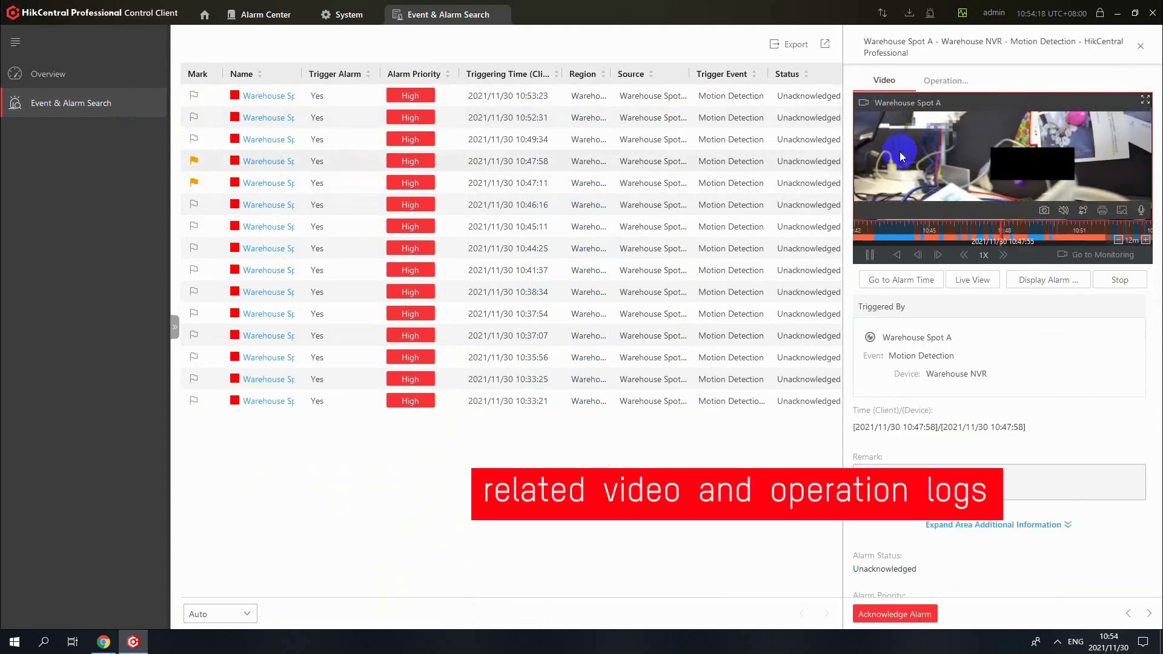
Review the operation logs of the 10:47:58 Warehouse Spot A alarm and acknowledge the alarm.
{"action": "left_click", "coordinate": [931, 80]}
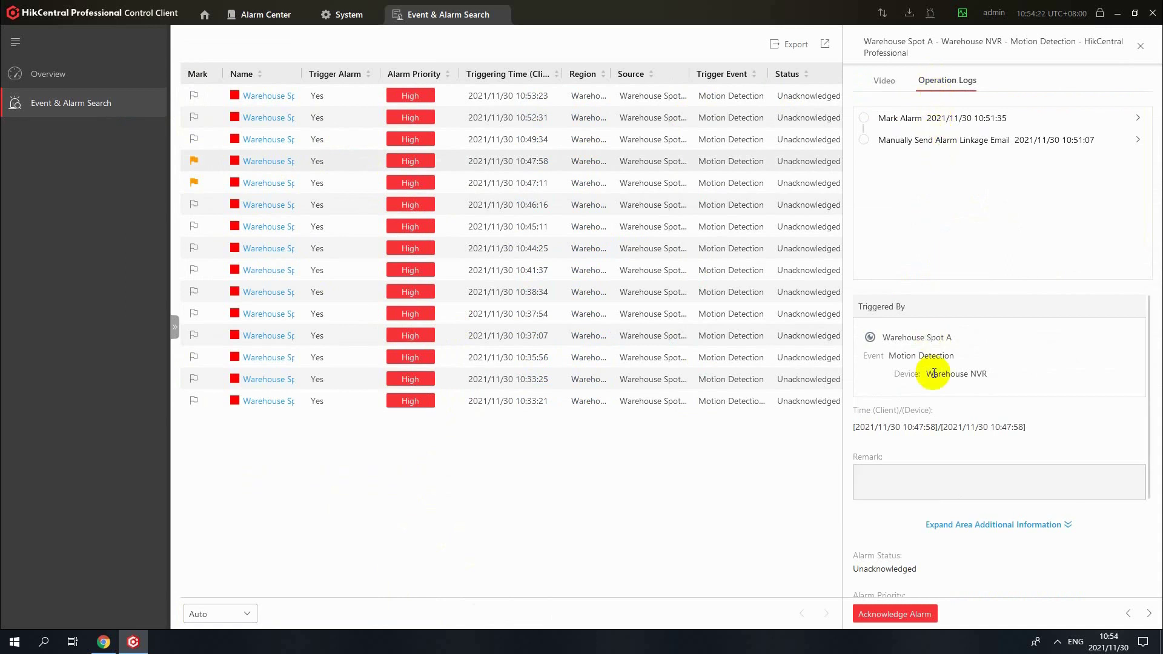
{"action": "left_click", "coordinate": [901, 613]}
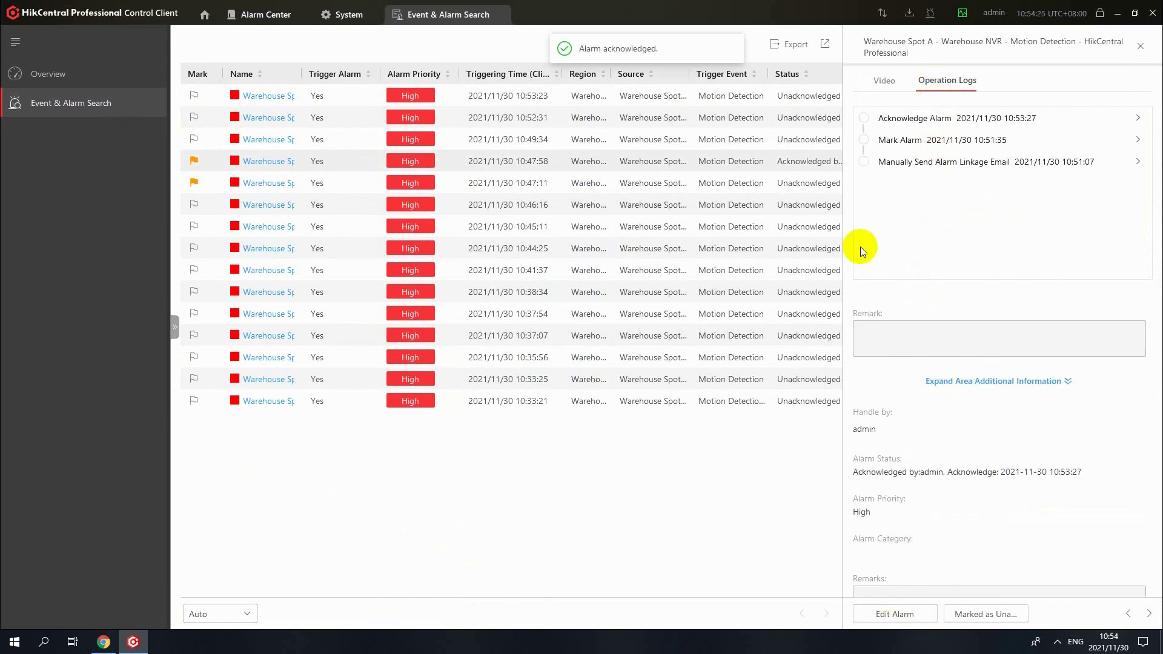
Export the alarm search results in Excel format with picture information included.
{"action": "left_click", "coordinate": [785, 44]}
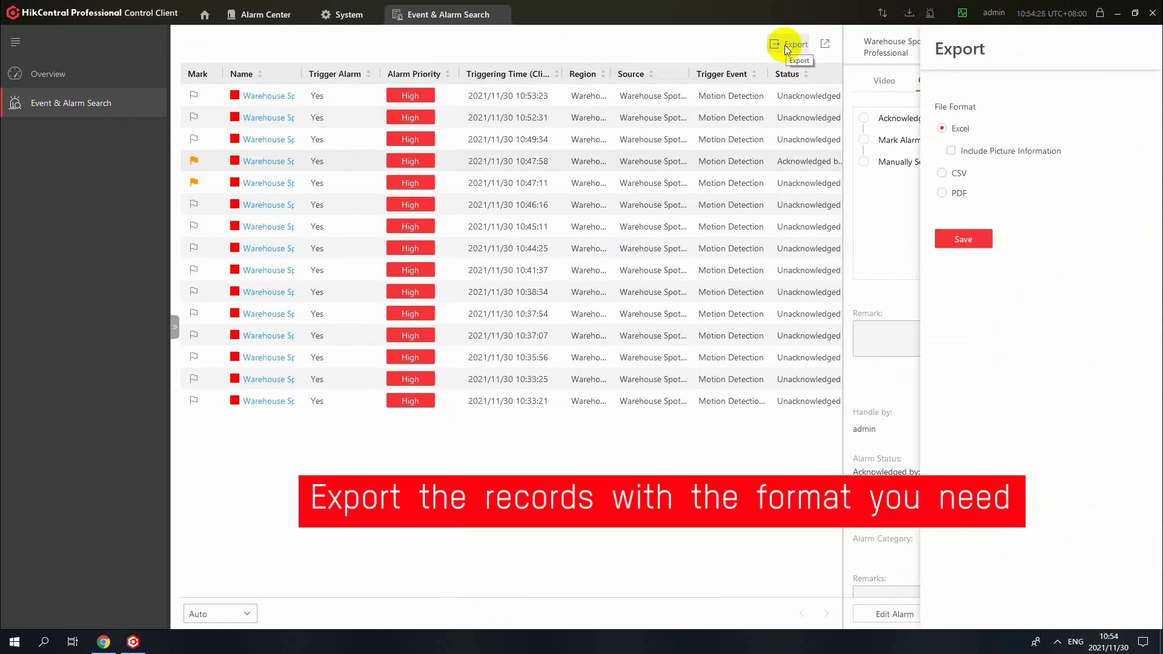
{"action": "left_click", "coordinate": [952, 150]}
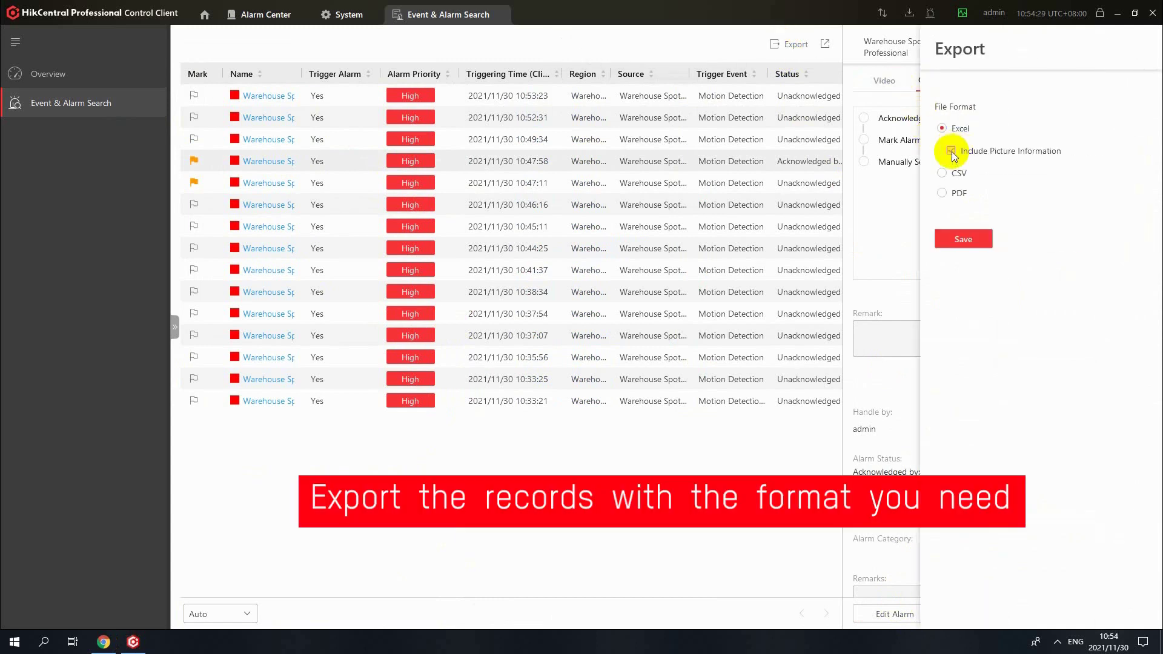
{"action": "left_click", "coordinate": [958, 239]}
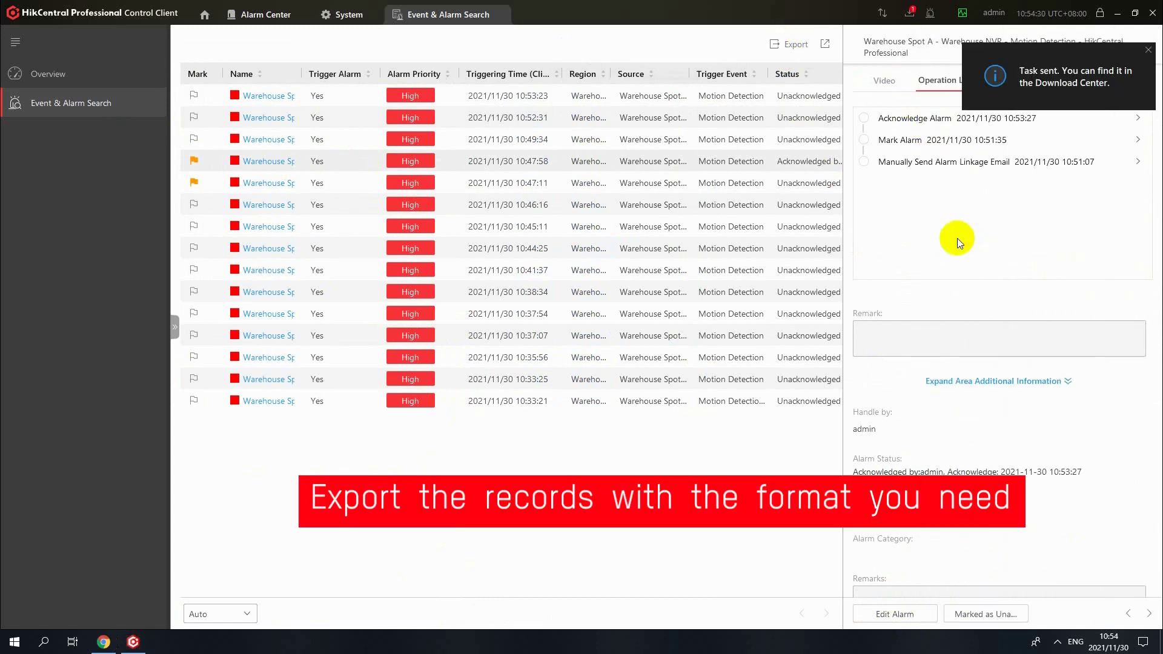
Open the completed alarm report download from the Download Center in Excel and review its basic info and alarm records.
{"action": "left_click", "coordinate": [910, 14]}
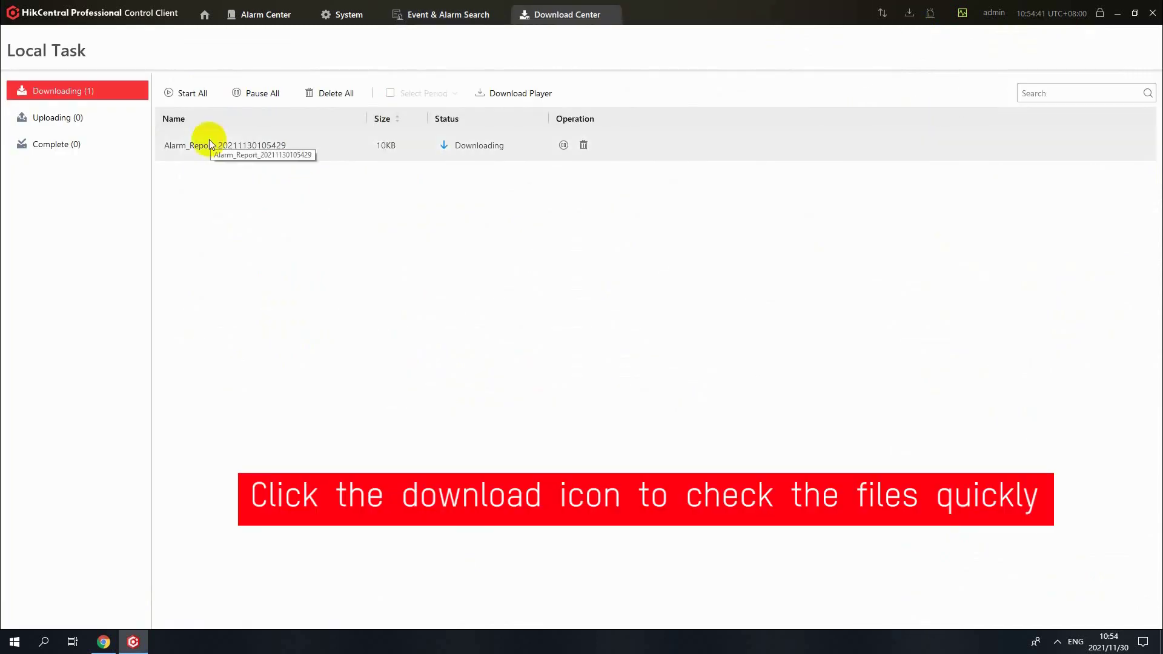
{"action": "left_click", "coordinate": [111, 146]}
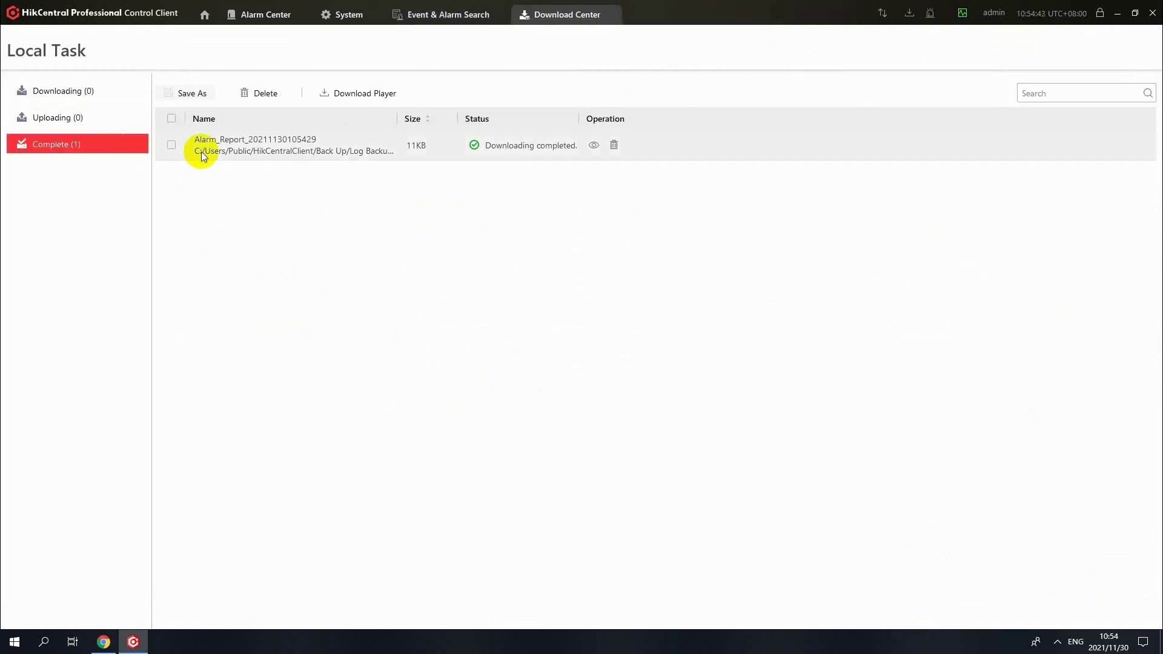
{"action": "double_click", "coordinate": [176, 90]}
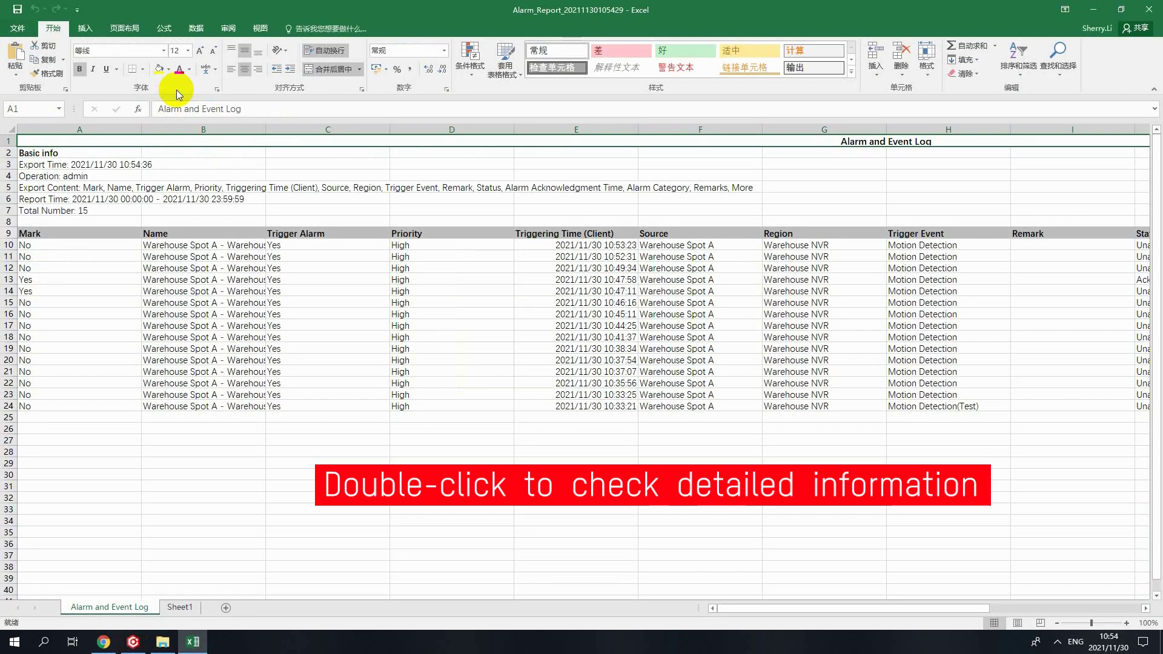
{"action": "left_click", "coordinate": [575, 520]}
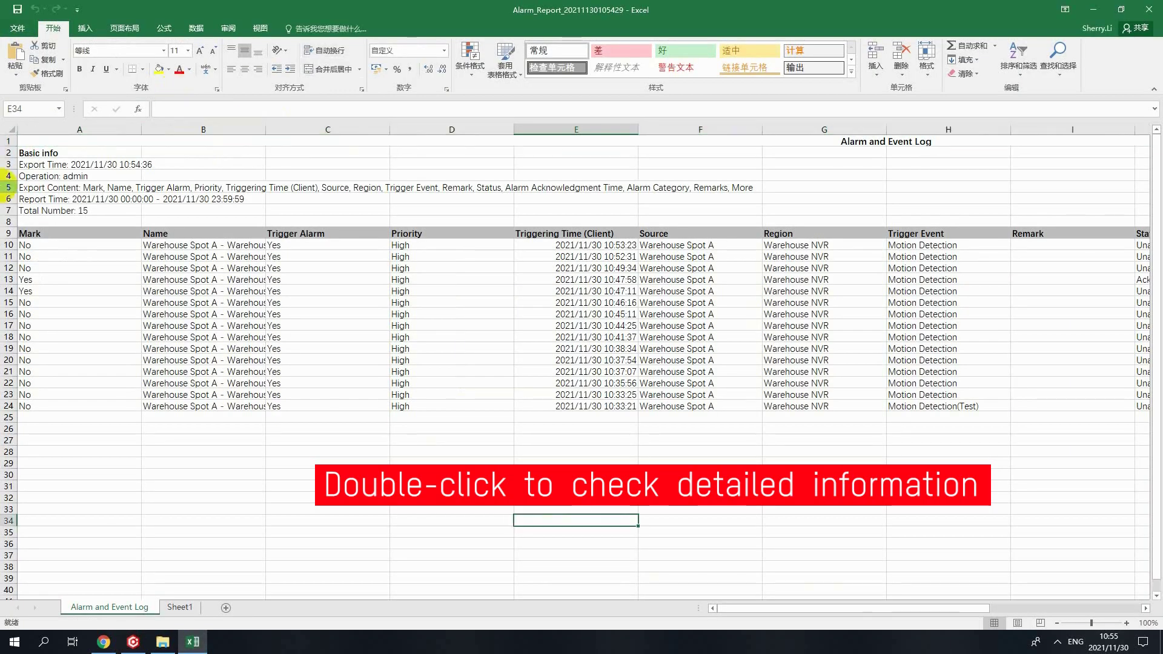
{"action": "left_click", "coordinate": [8, 164]}
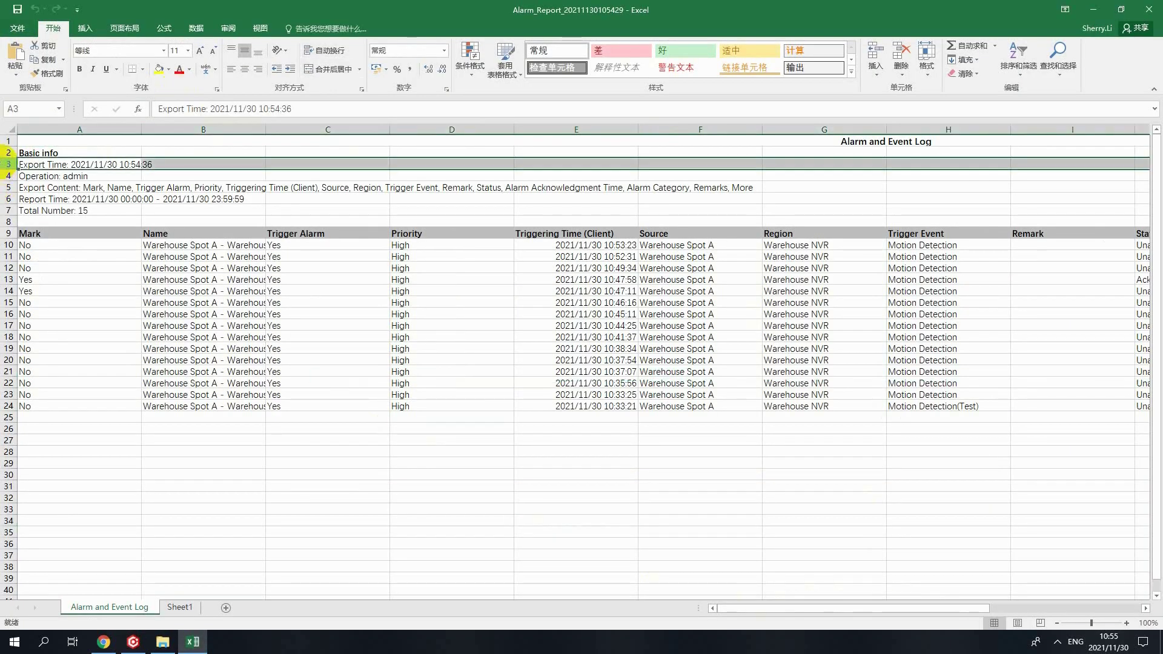
{"action": "left_click", "coordinate": [4, 174]}
{"action": "left_click", "coordinate": [159, 267]}
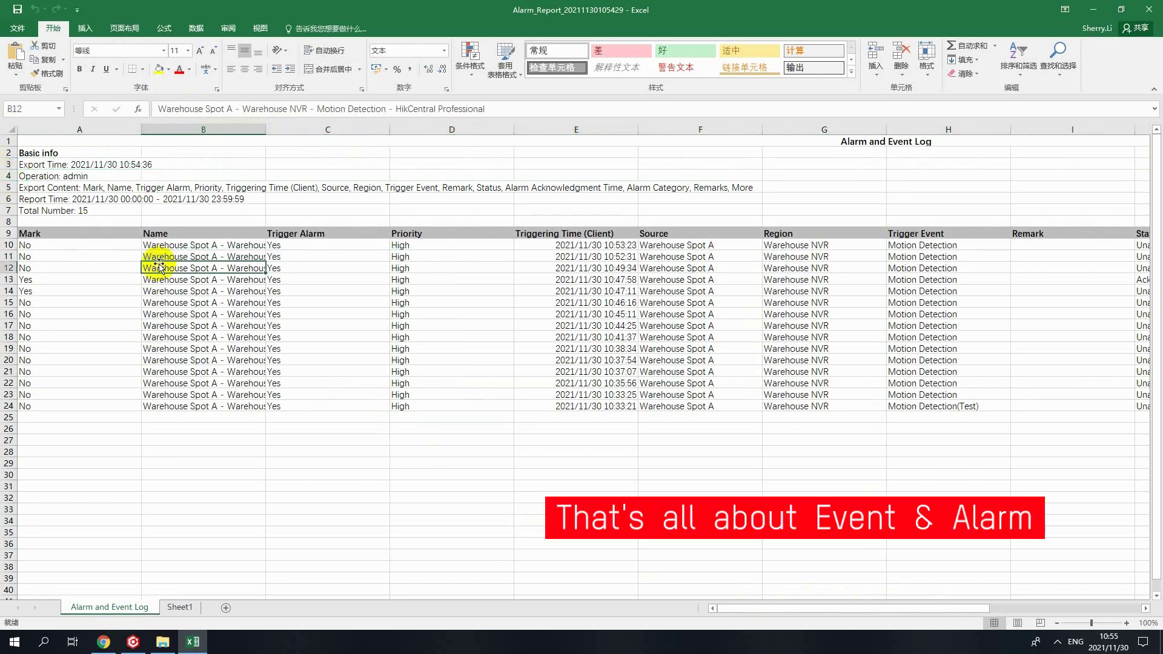